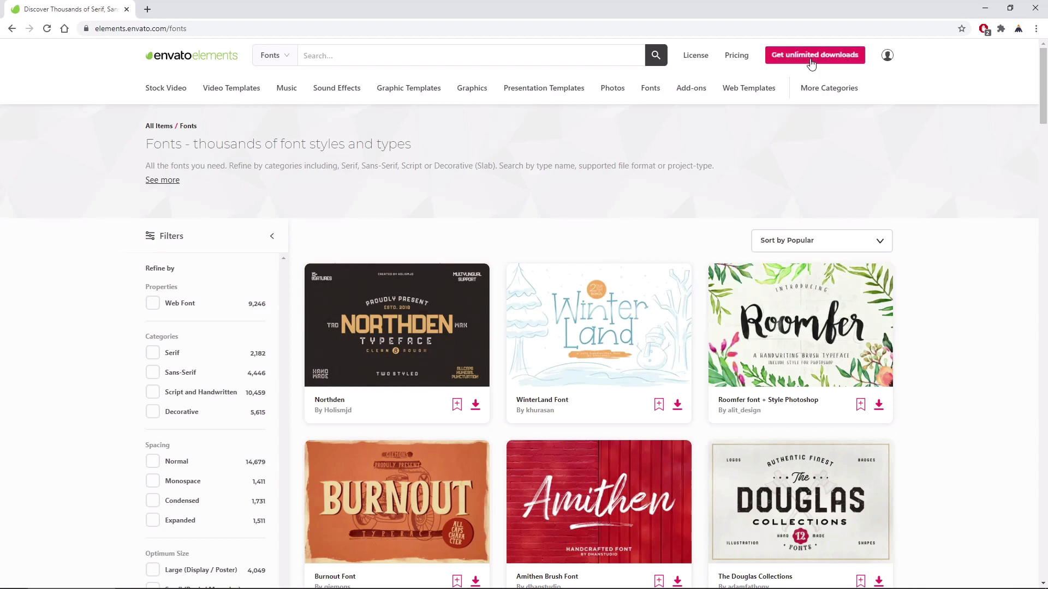
{"action": "left_click", "coordinate": [811, 62]}
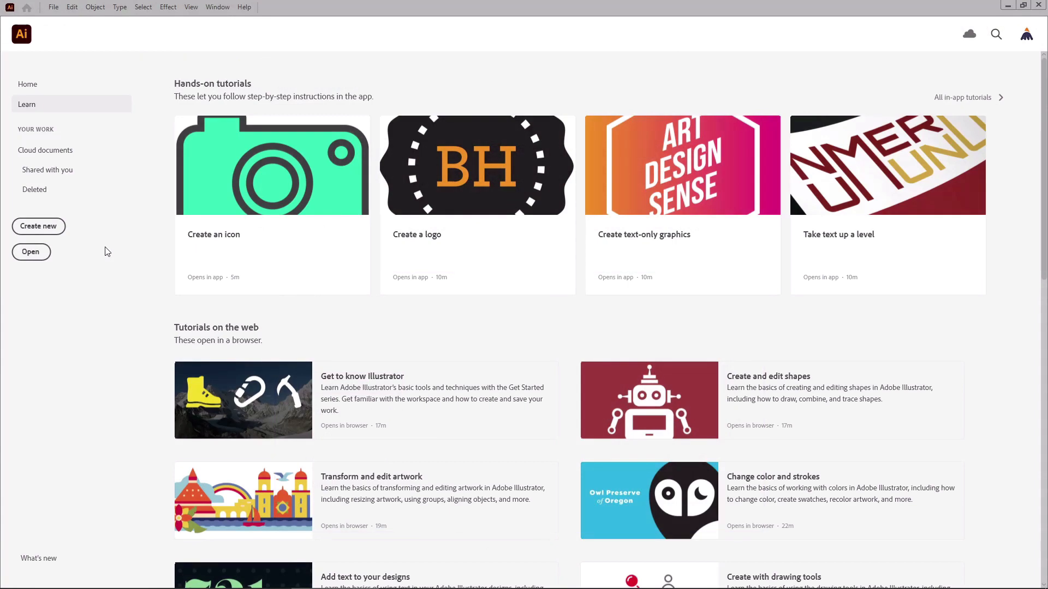
- Create a new 850 x 600 px document in pixels with RGB color mode and Screen (72 ppi) raster effects
{"action": "left_click", "coordinate": [51, 228]}
{"action": "left_click", "coordinate": [610, 212]}
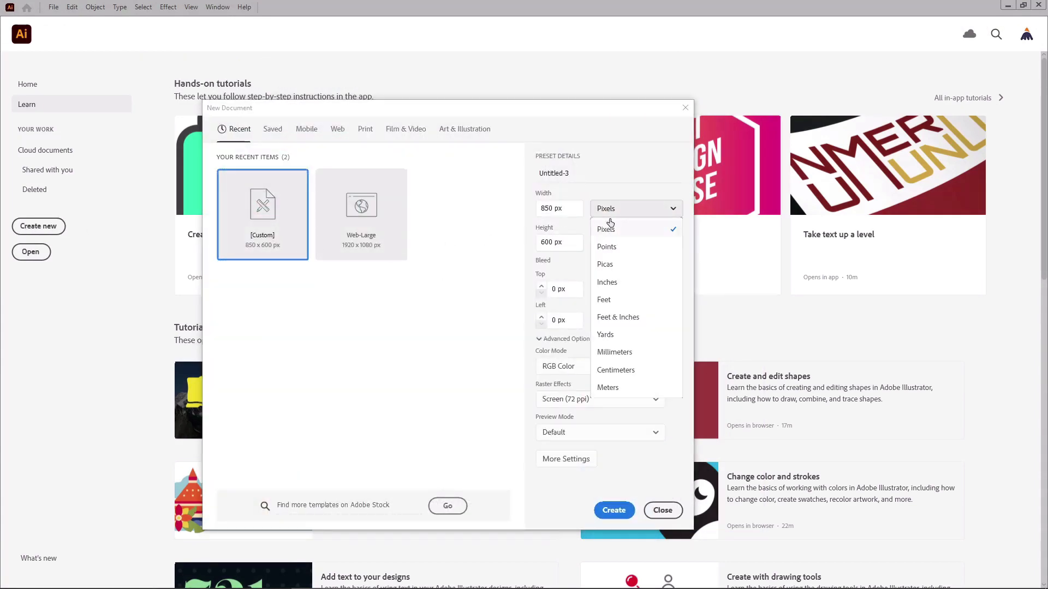
{"action": "left_click", "coordinate": [608, 228]}
{"action": "left_click", "coordinate": [567, 207]}
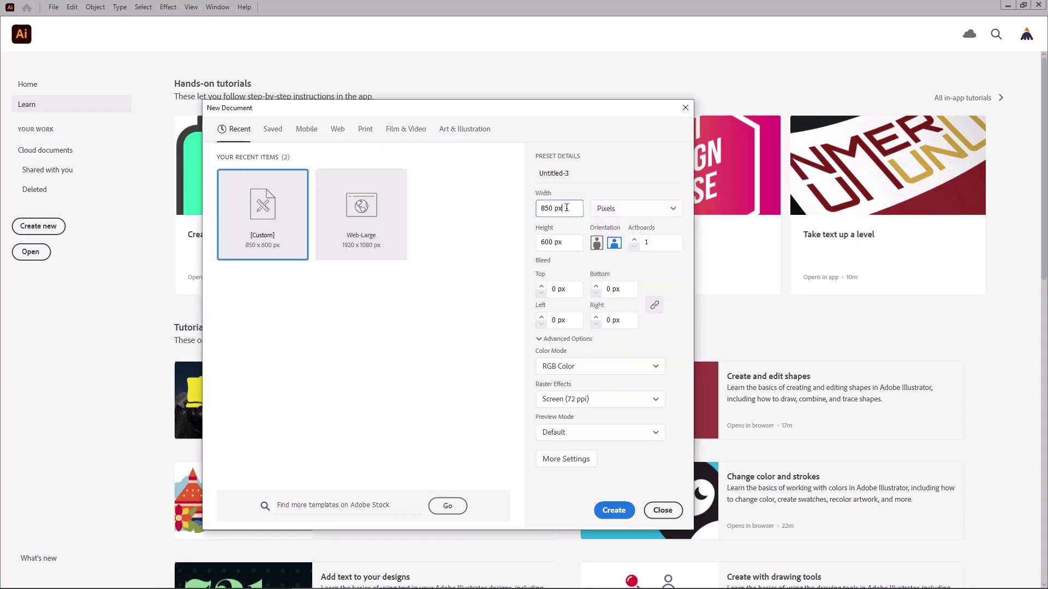
{"action": "left_click", "coordinate": [567, 243]}
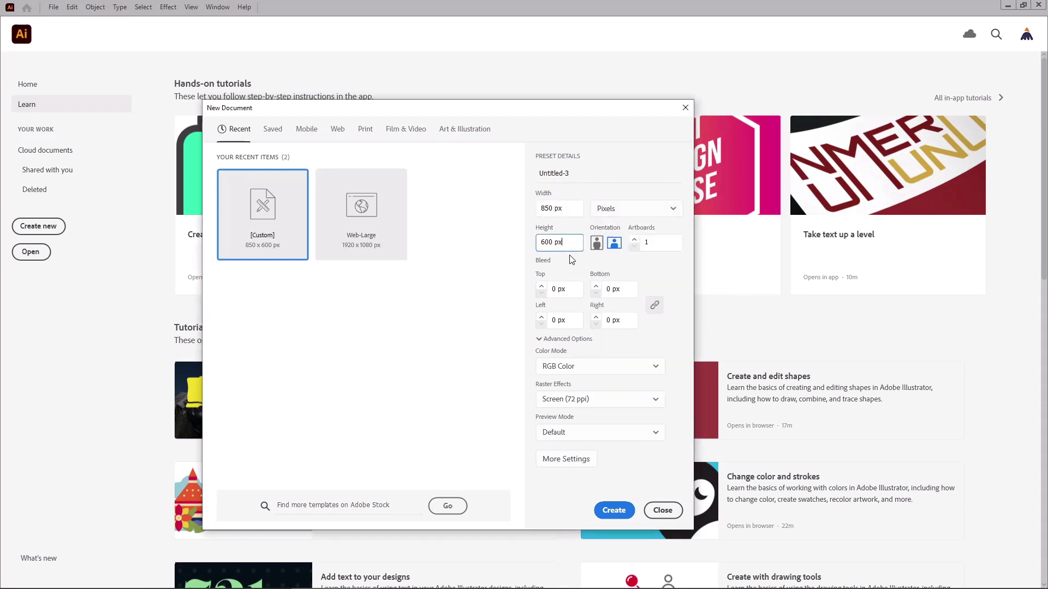
{"action": "left_click", "coordinate": [621, 372]}
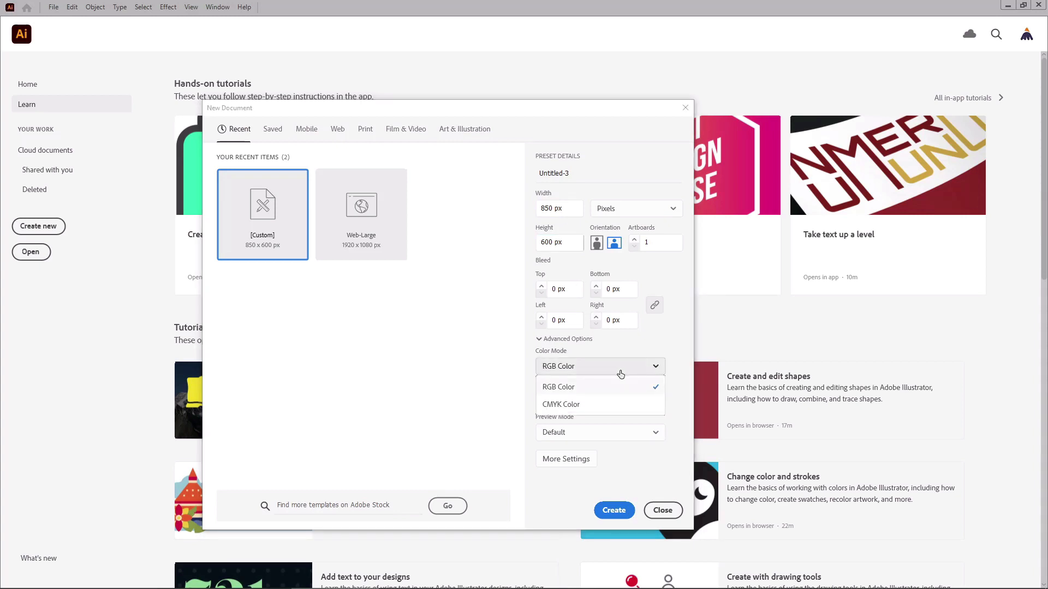
{"action": "left_click", "coordinate": [593, 389]}
{"action": "left_click", "coordinate": [603, 402]}
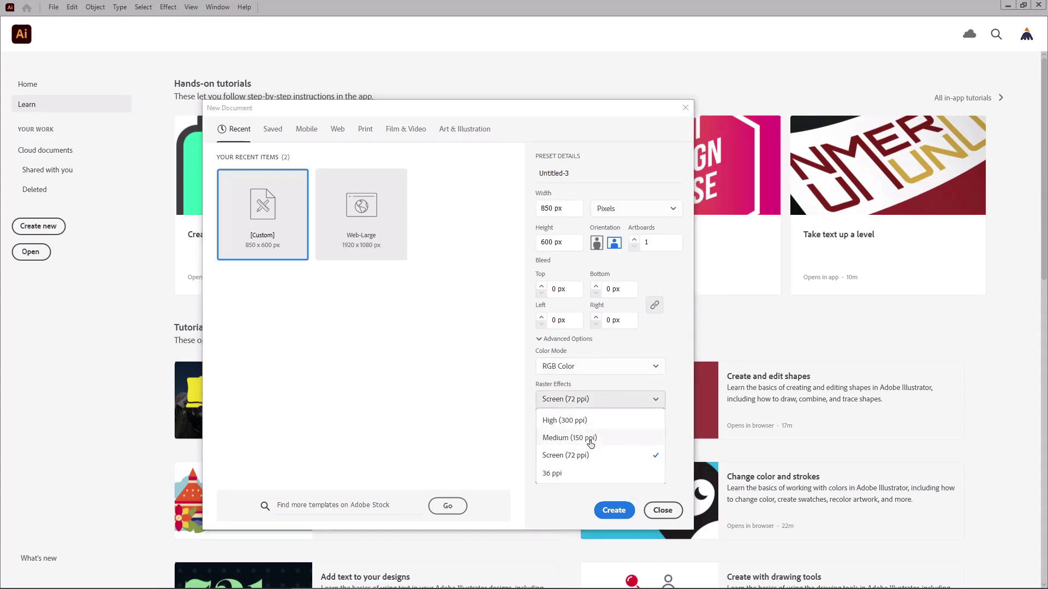
{"action": "left_click", "coordinate": [591, 458]}
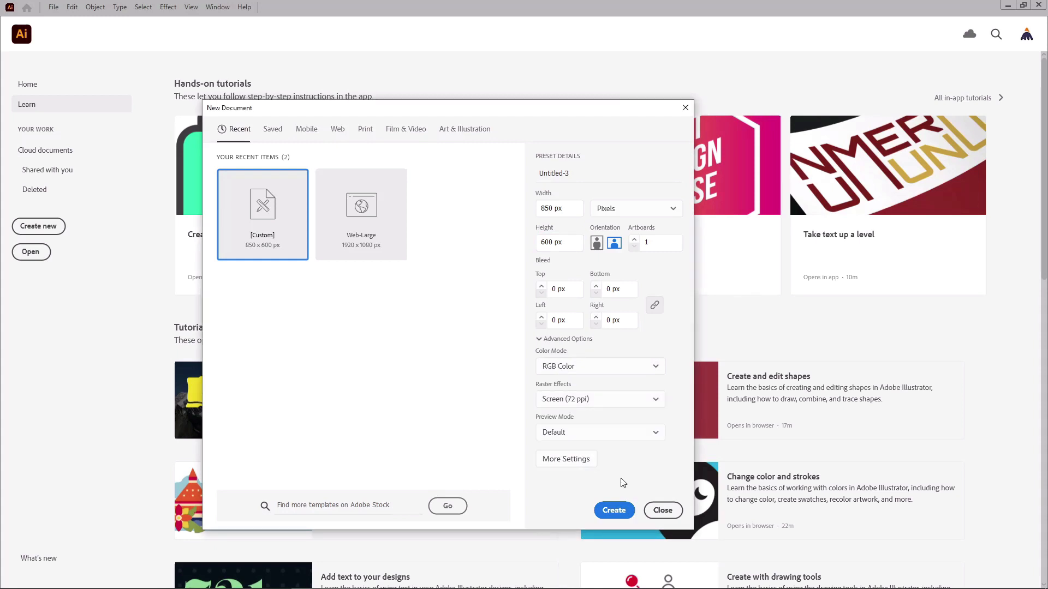
{"action": "left_click", "coordinate": [622, 511]}
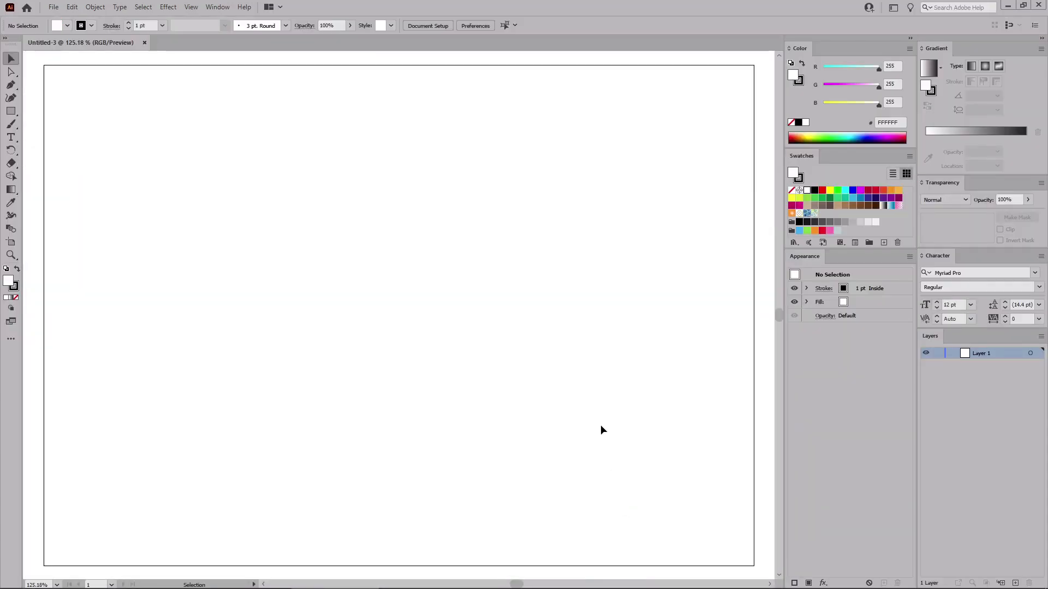
{"action": "key", "text": "ctrl+0"}
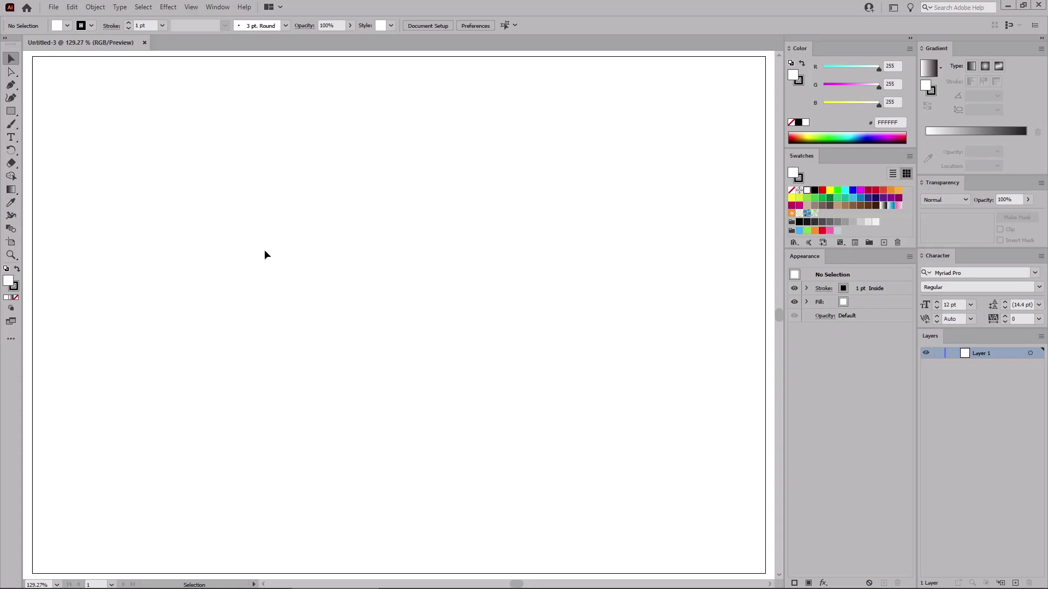
{"action": "left_click", "coordinate": [221, 7]}
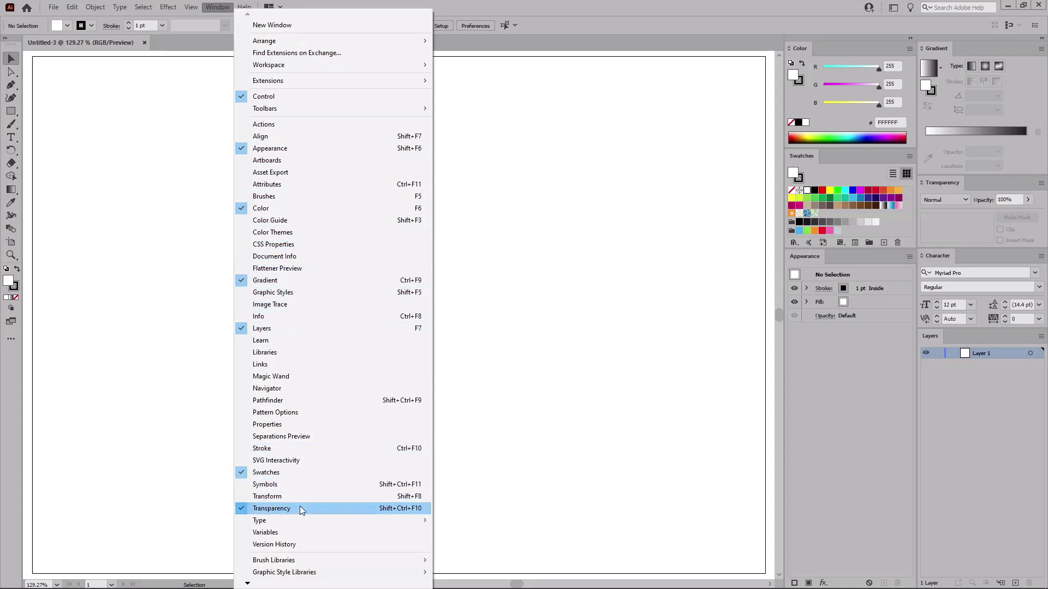
{"action": "mouse_move", "coordinate": [384, 522]}
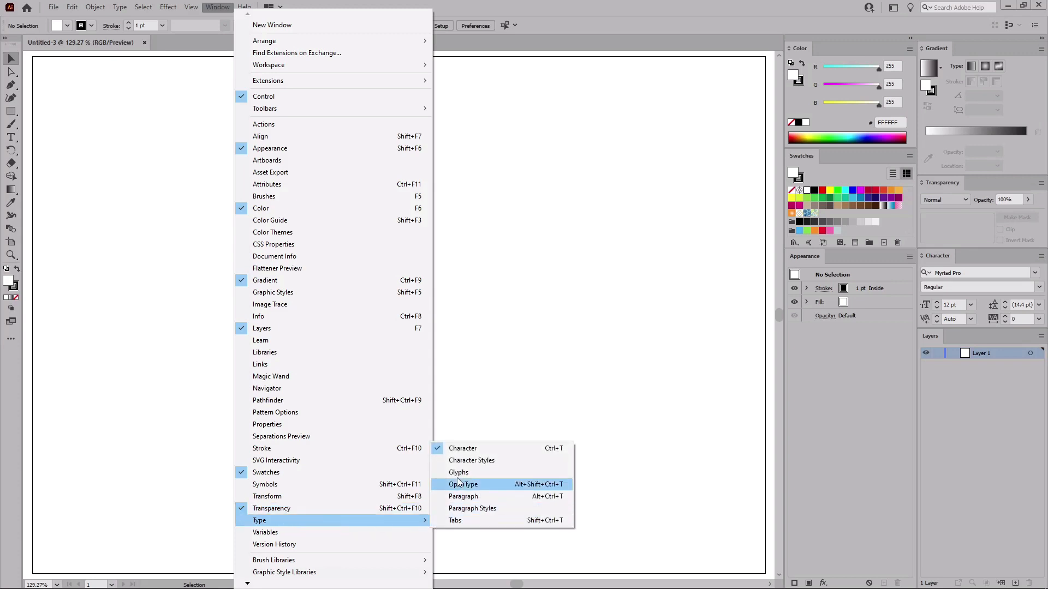
{"action": "left_click", "coordinate": [468, 420]}
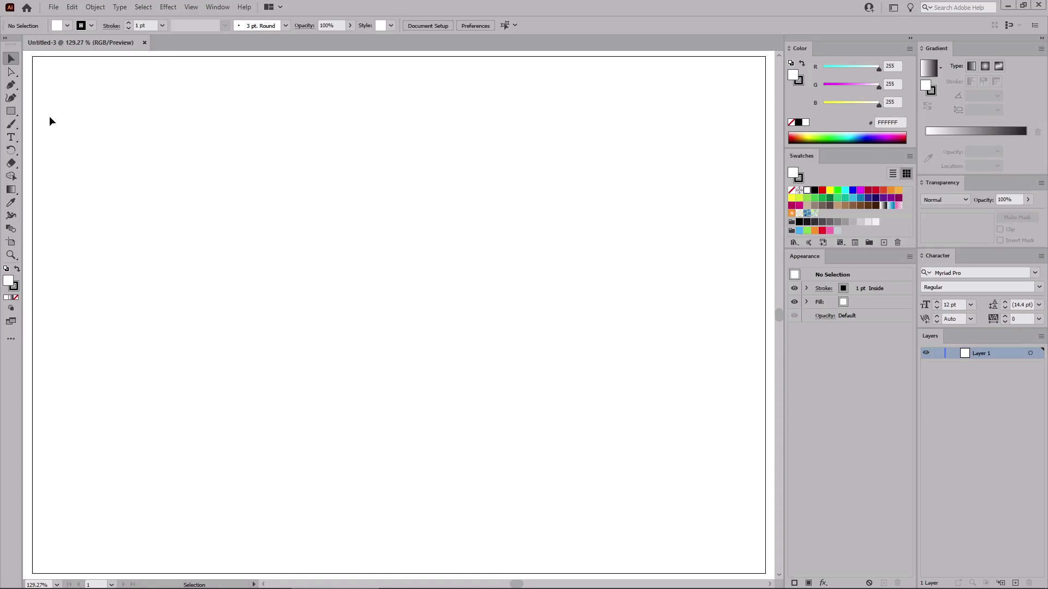
- Create a rectangle 860 px wide and 610 px high on the artboard
{"action": "left_click", "coordinate": [11, 112]}
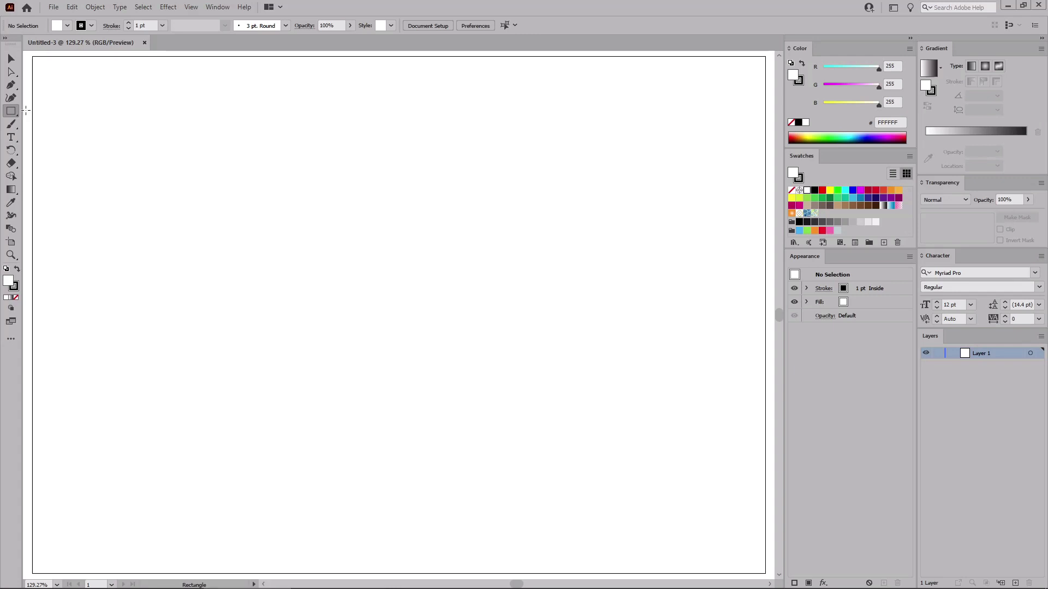
{"action": "left_click", "coordinate": [66, 97]}
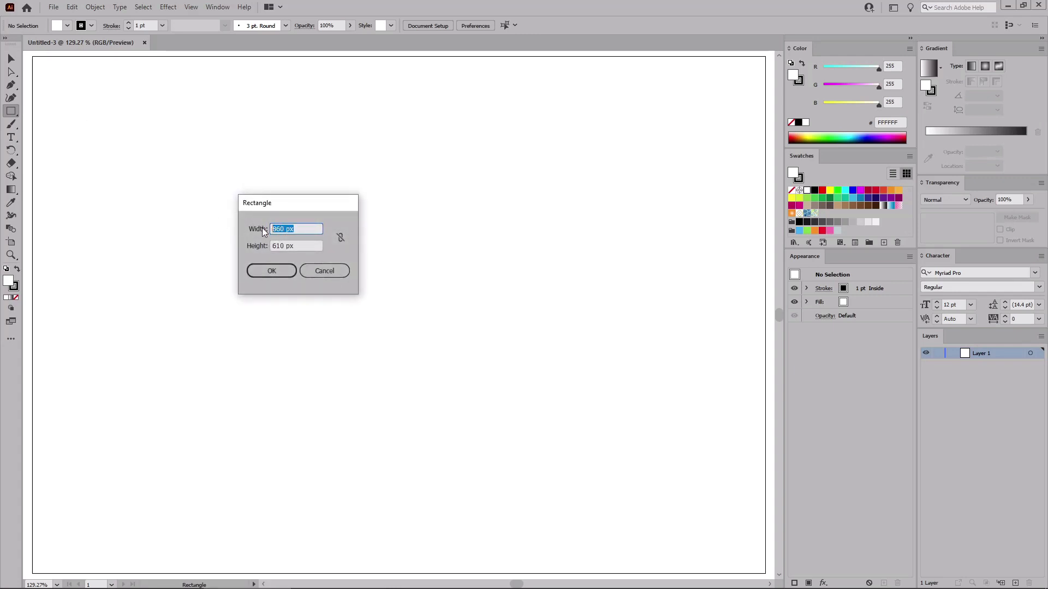
{"action": "key", "text": "Tab"}
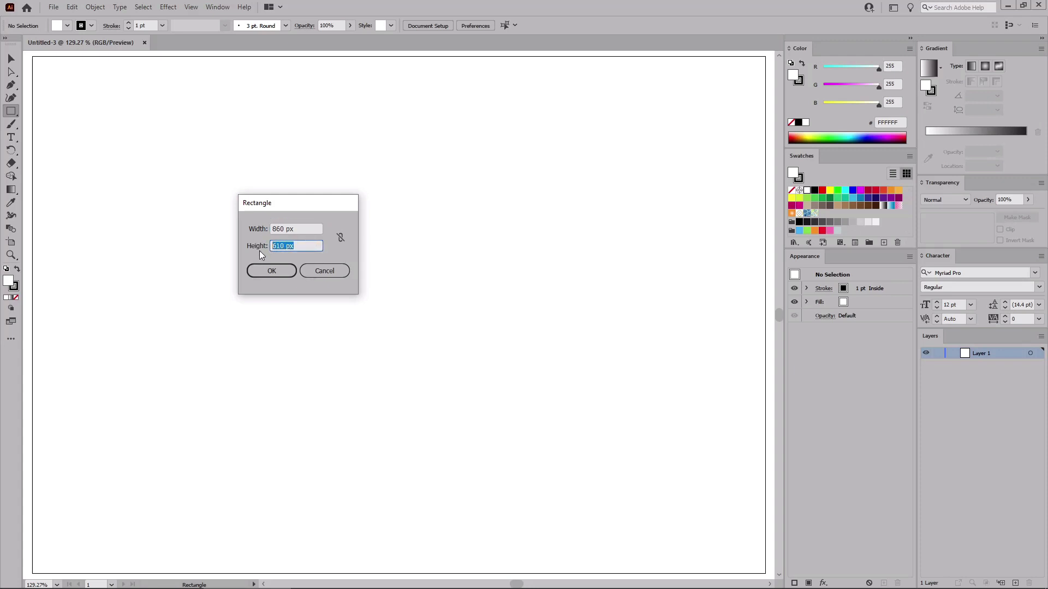
{"action": "left_click", "coordinate": [275, 271]}
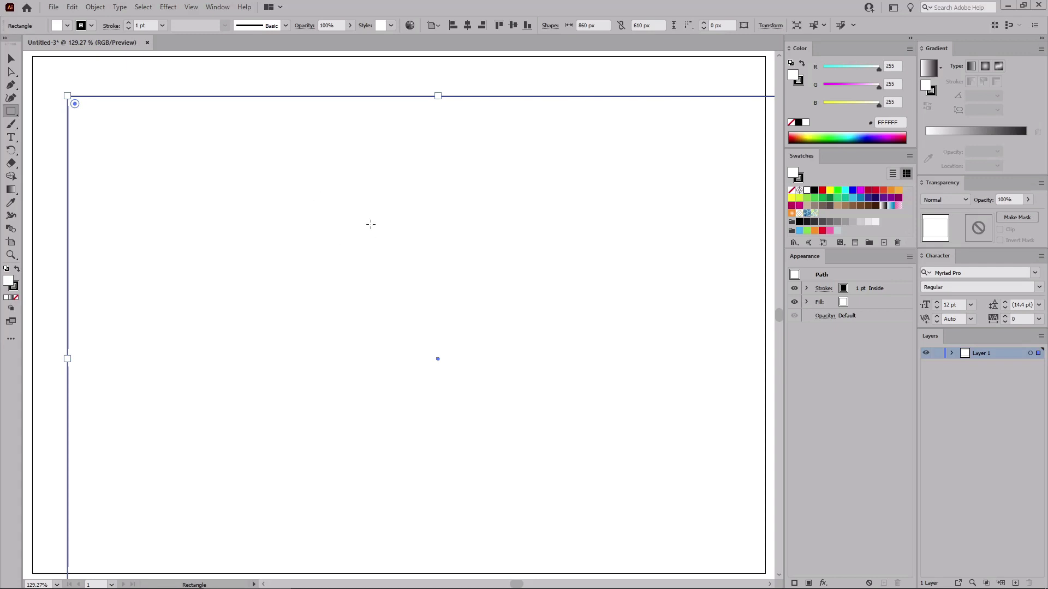
- Remove the rectangle's stroke and set its fill color to R 255, G 180, B 0
{"action": "left_click", "coordinate": [900, 288]}
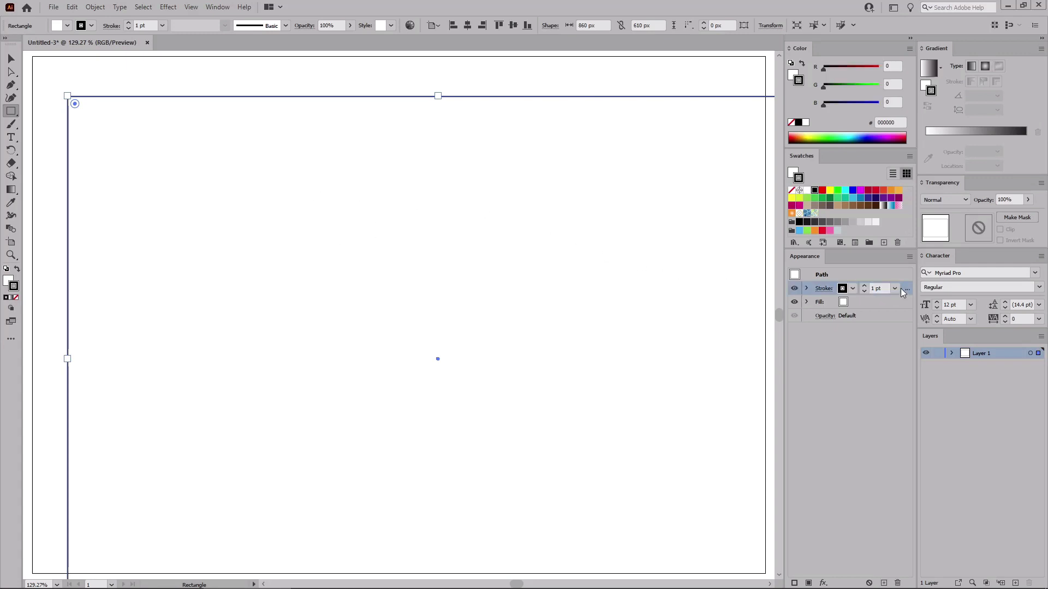
{"action": "left_click", "coordinate": [791, 191]}
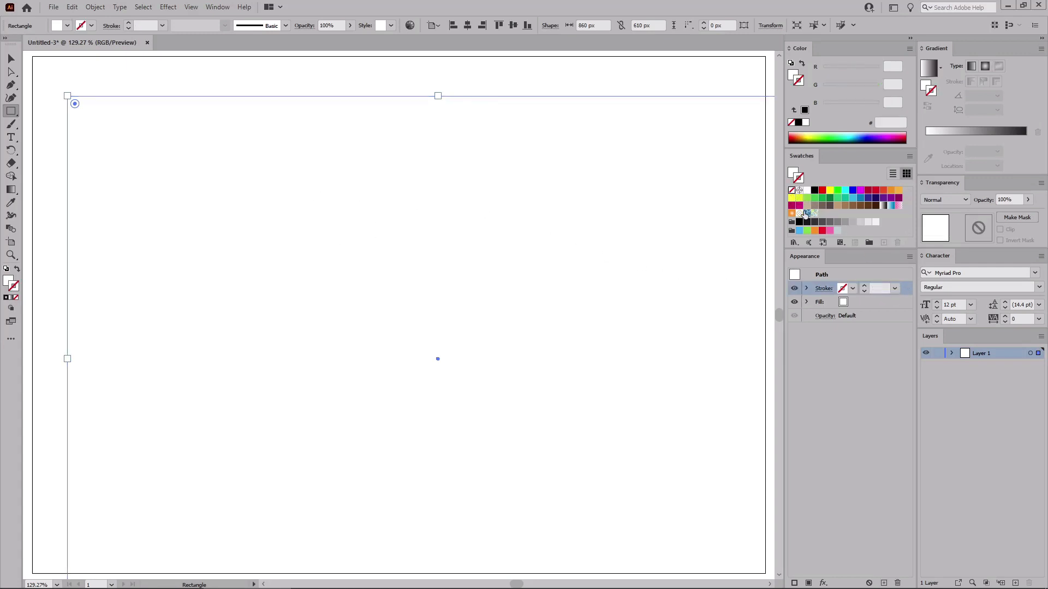
{"action": "left_click", "coordinate": [869, 301]}
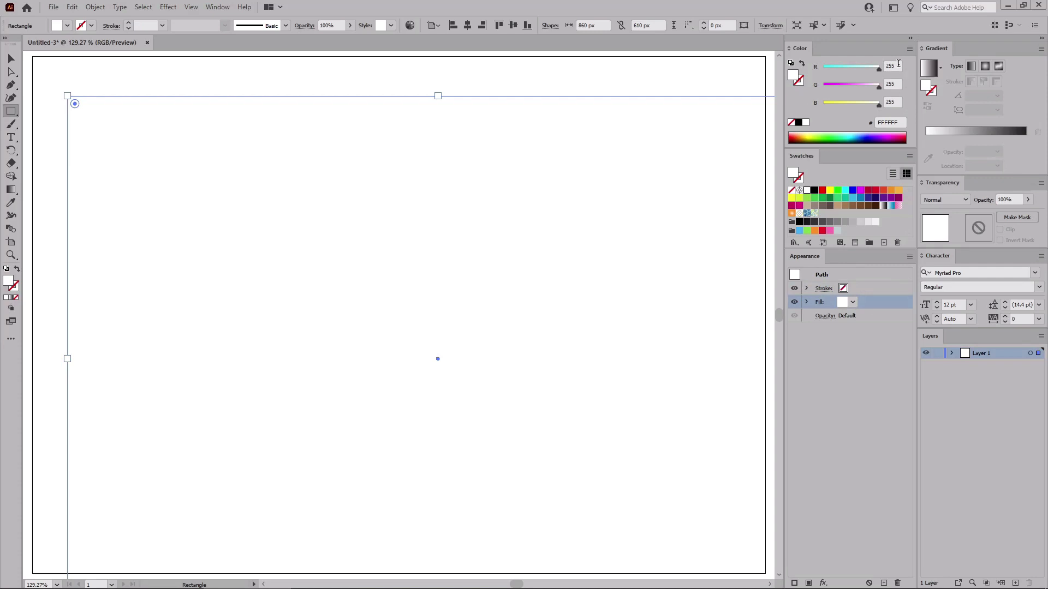
{"action": "left_click", "coordinate": [884, 84]}
{"action": "type", "text": "180"}
{"action": "key", "text": "Tab"}
{"action": "type", "text": "0"}
{"action": "key", "text": "Return"}
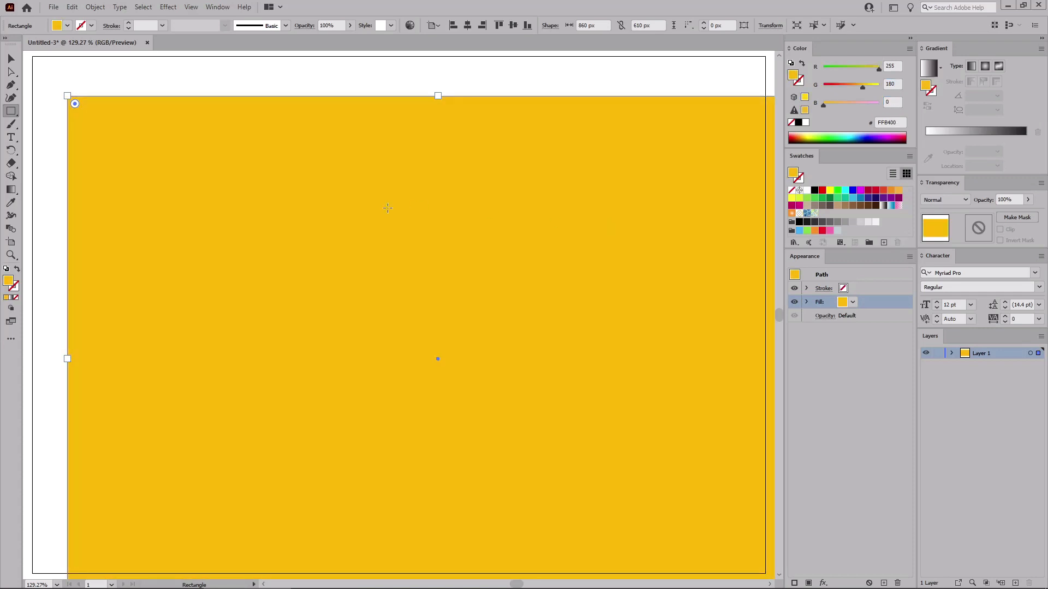
- Move the yellow rectangle so it covers the entire artboard, and lock it in Layer 1
{"action": "left_click", "coordinate": [11, 58]}
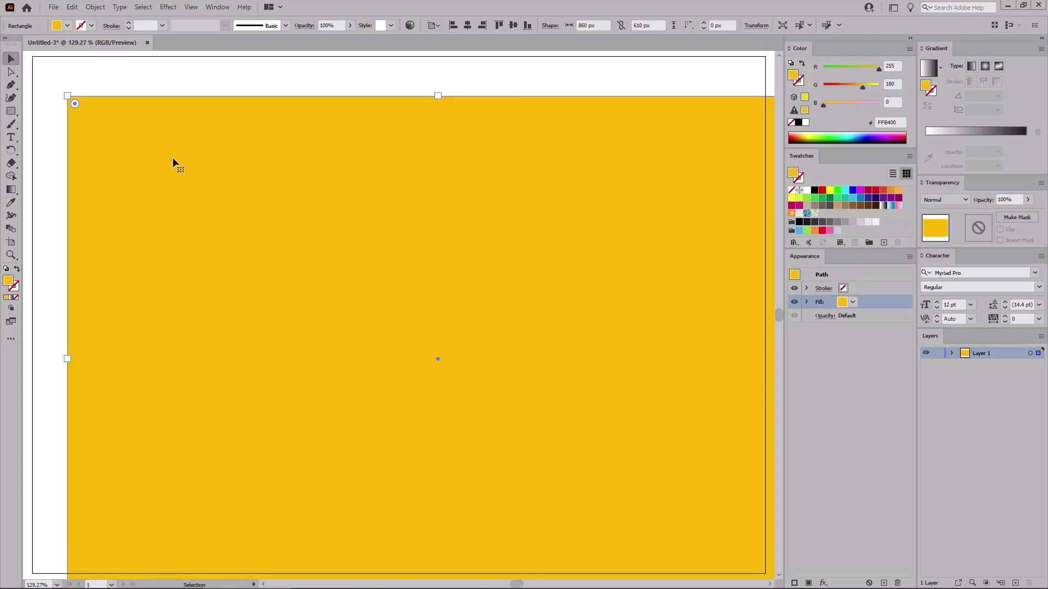
{"action": "left_click_drag", "start_coordinate": [172, 159], "coordinate": [134, 113]}
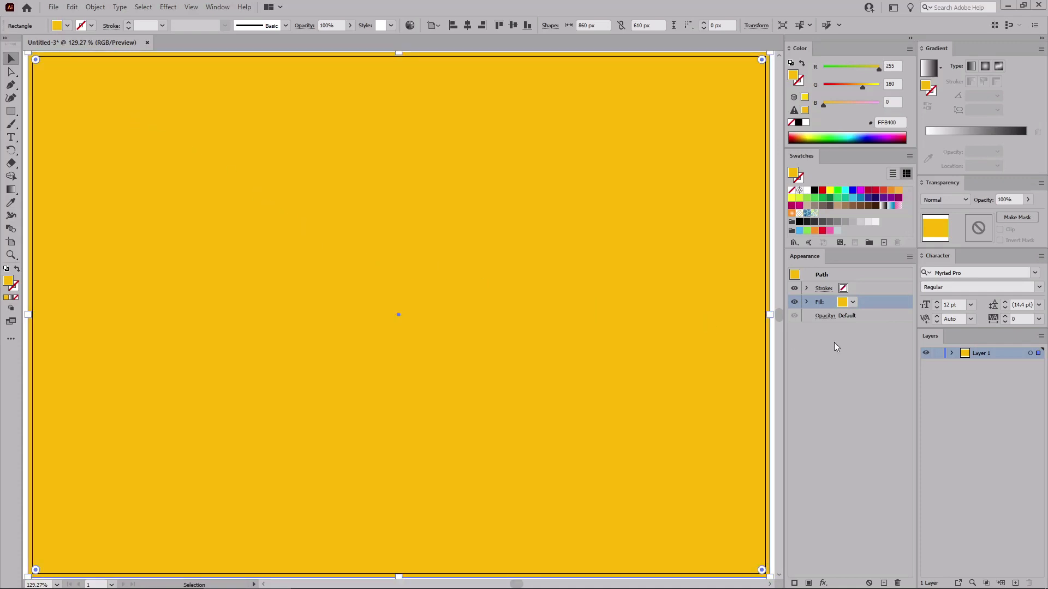
{"action": "left_click", "coordinate": [951, 354]}
{"action": "left_click", "coordinate": [938, 366]}
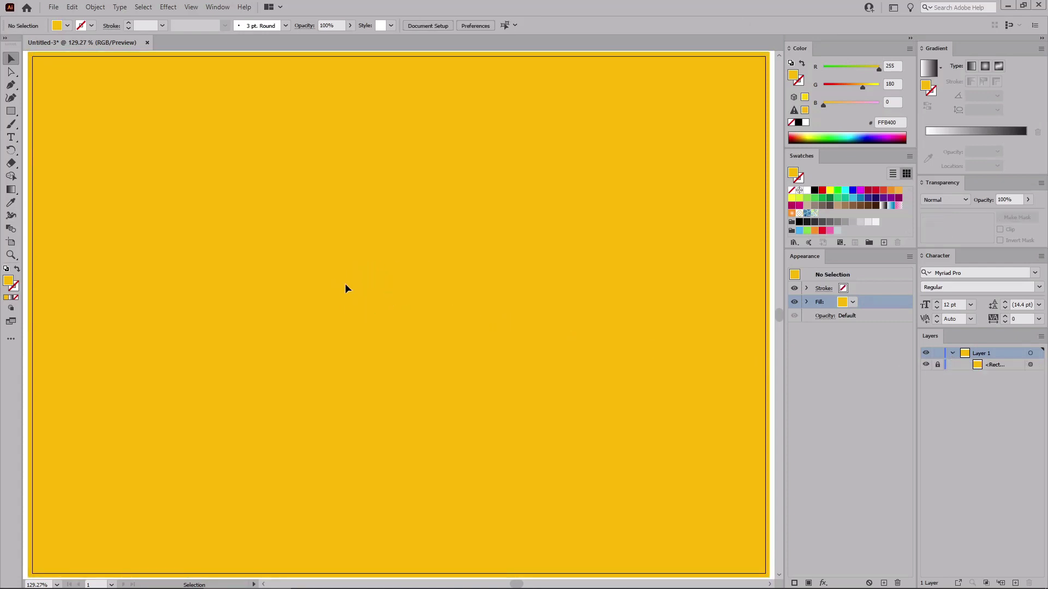
- Set up the Type tool with the Etna font at 250 pt and tracking of 100
{"action": "left_click", "coordinate": [12, 138]}
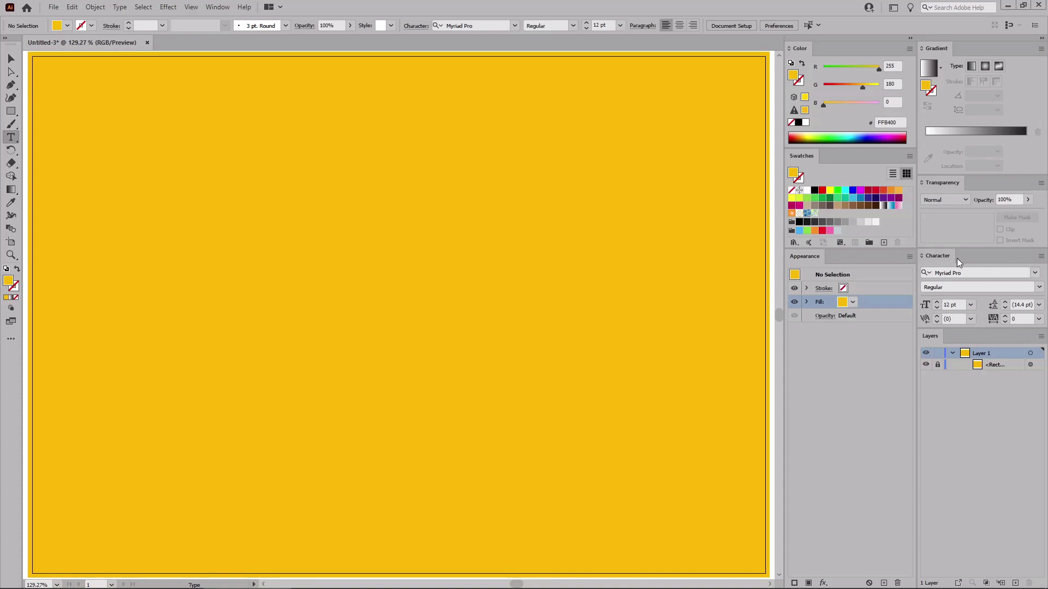
{"action": "left_click", "coordinate": [962, 272]}
{"action": "type", "text": "etn"}
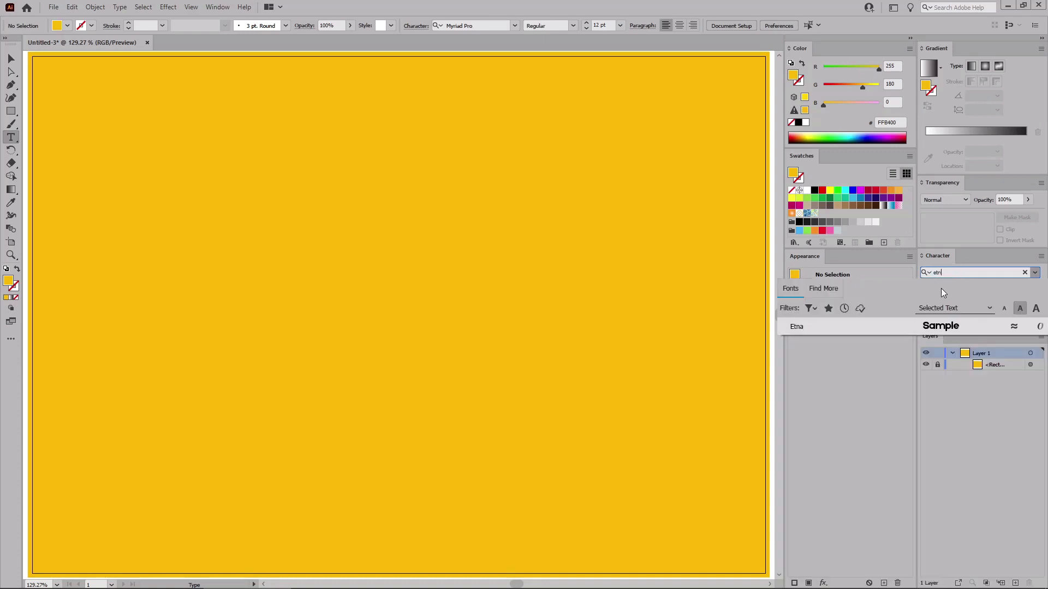
{"action": "left_click", "coordinate": [940, 327]}
{"action": "left_click", "coordinate": [950, 305]}
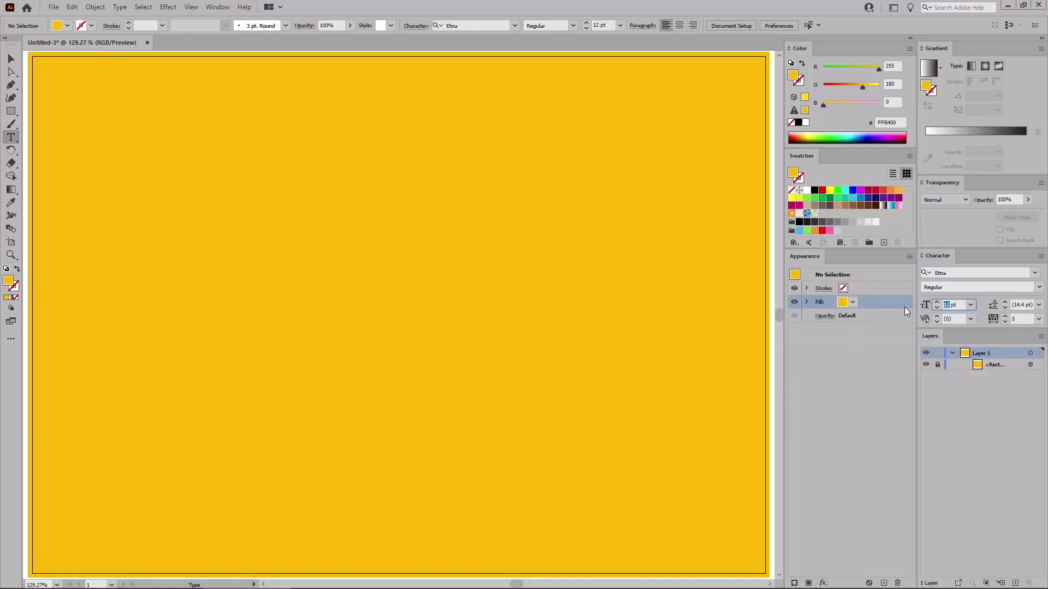
{"action": "type", "text": "250"}
{"action": "key", "text": "Return"}
{"action": "left_click", "coordinate": [1014, 318]}
{"action": "type", "text": "100"}
{"action": "key", "text": "Return"}
- Add the text HOYO and move it to about the middle of the artboard
{"action": "left_click", "coordinate": [127, 228]}
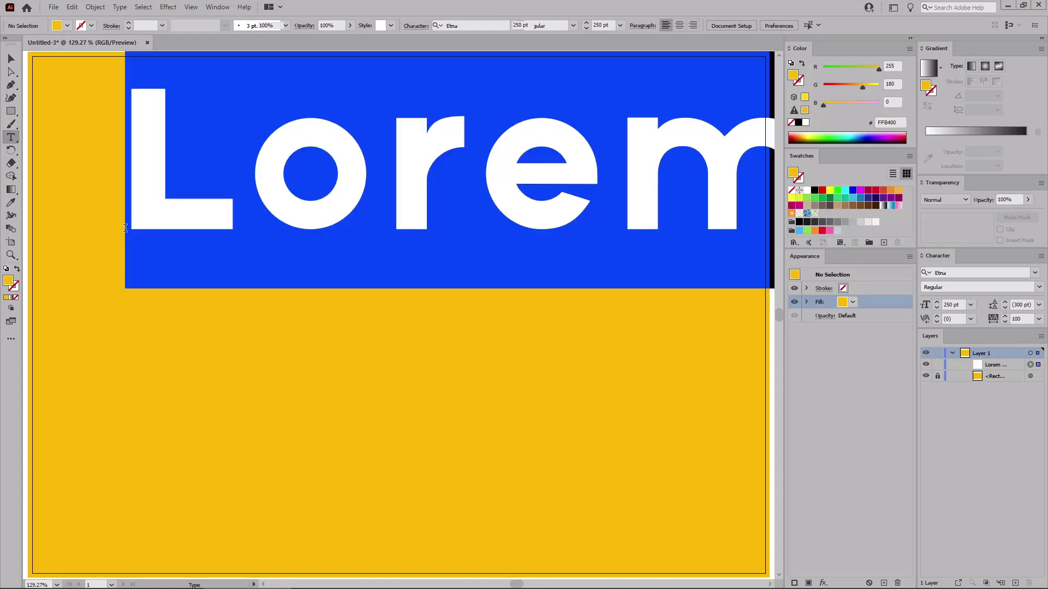
{"action": "type", "text": "HOYO"}
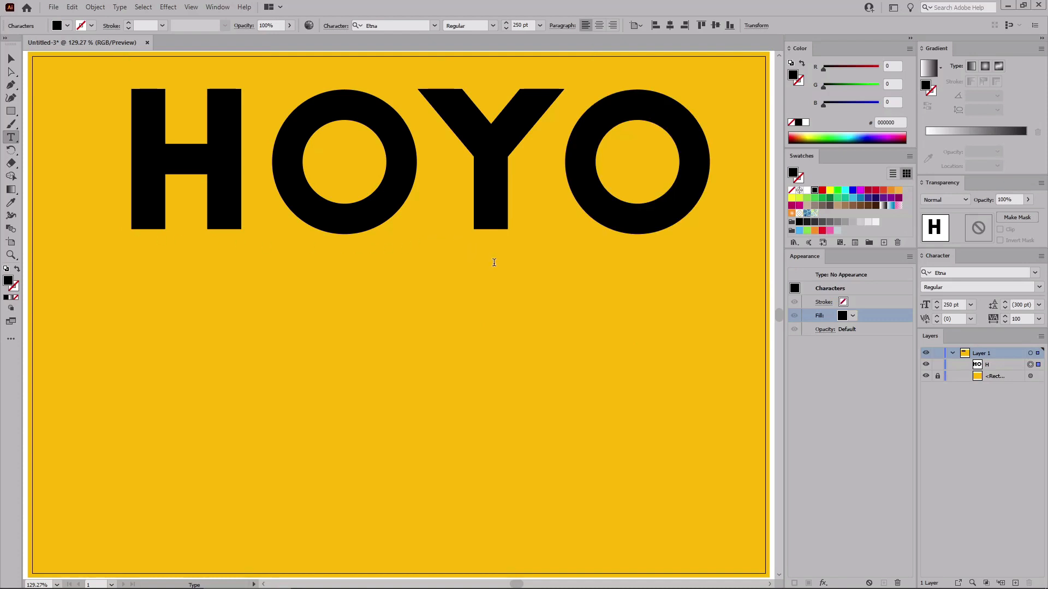
{"action": "key", "text": "Escape"}
{"action": "left_click_drag", "start_coordinate": [493, 169], "coordinate": [483, 297]}
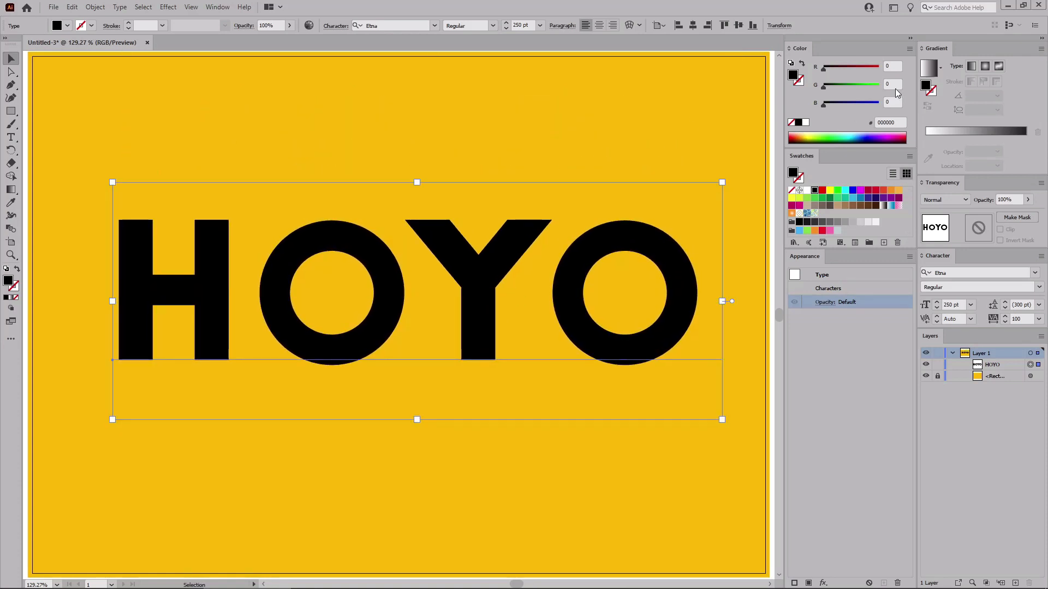
- Set the HOYO text color to R 255, G 150, B 0
{"action": "left_click", "coordinate": [893, 66]}
{"action": "type", "text": "255"}
{"action": "key", "text": "Tab"}
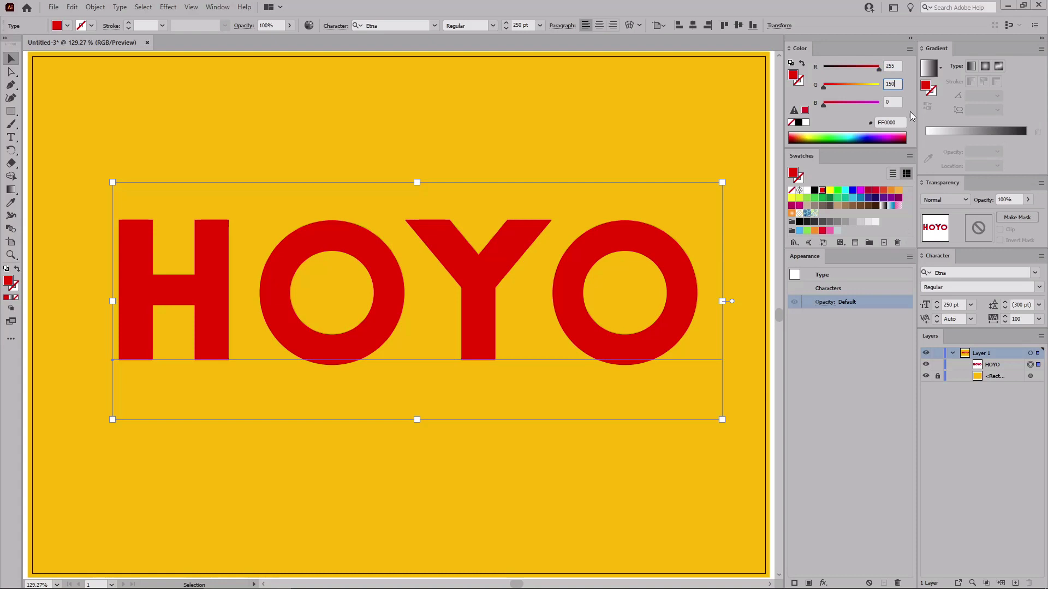
{"action": "key", "text": "Return"}
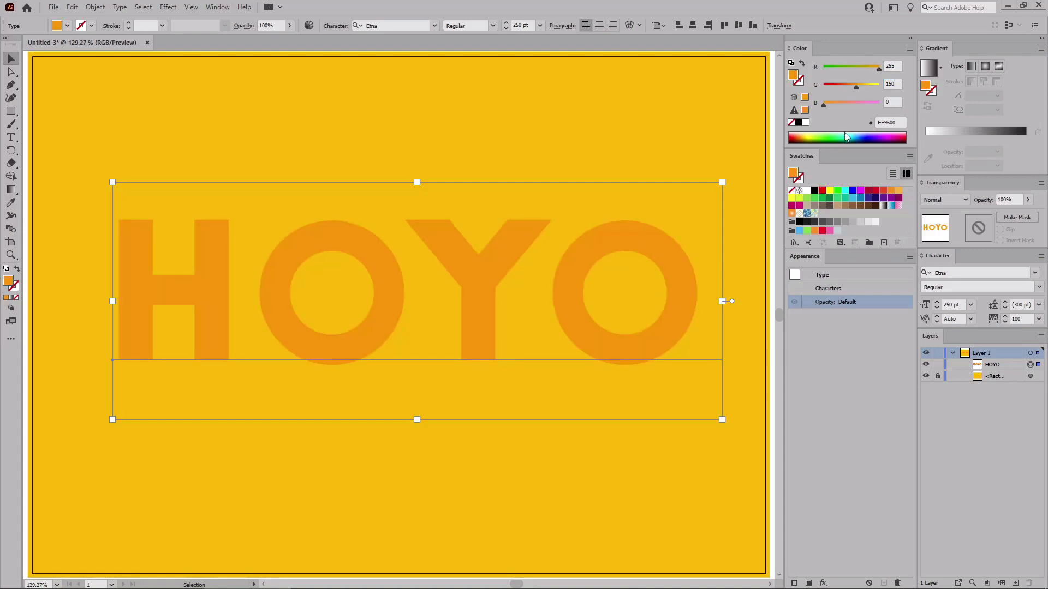
{"action": "key", "text": "a"}
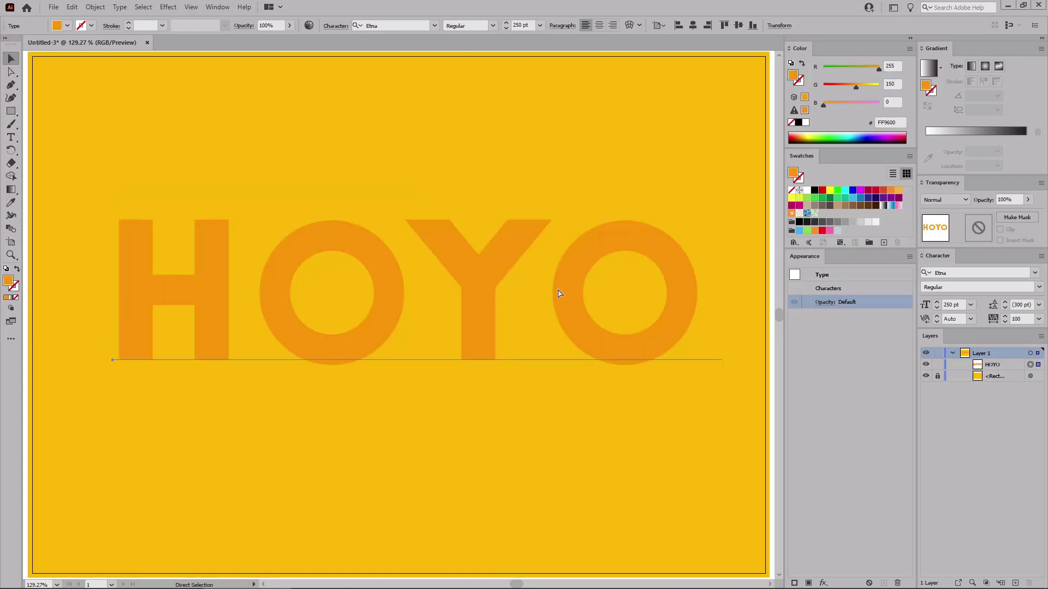
{"action": "key", "text": "v"}
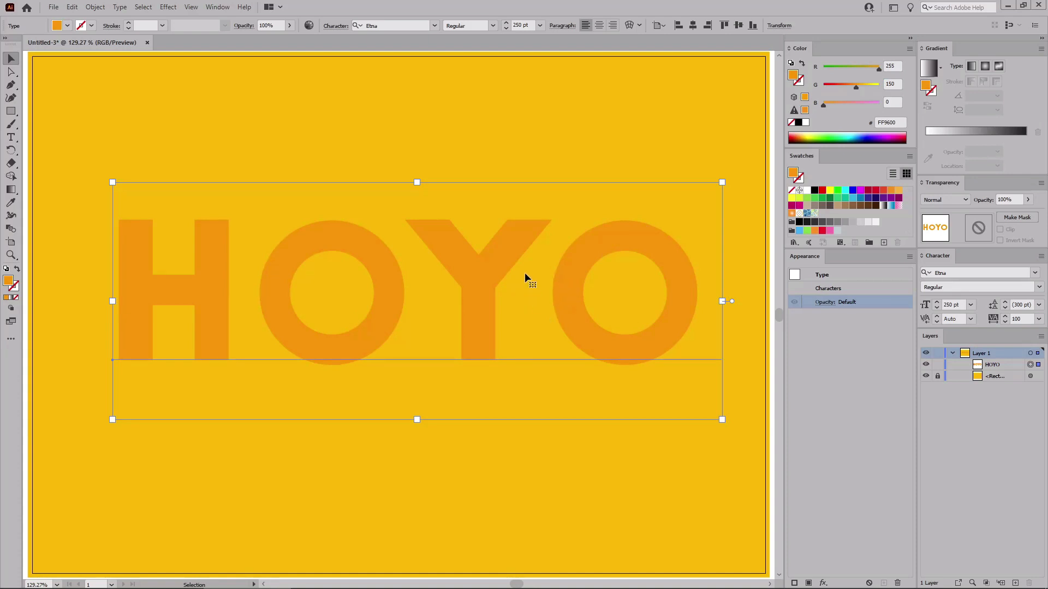
- Apply a 3D Rotate effect to the HOYO text using the Isometric Top position
{"action": "left_click", "coordinate": [168, 7]}
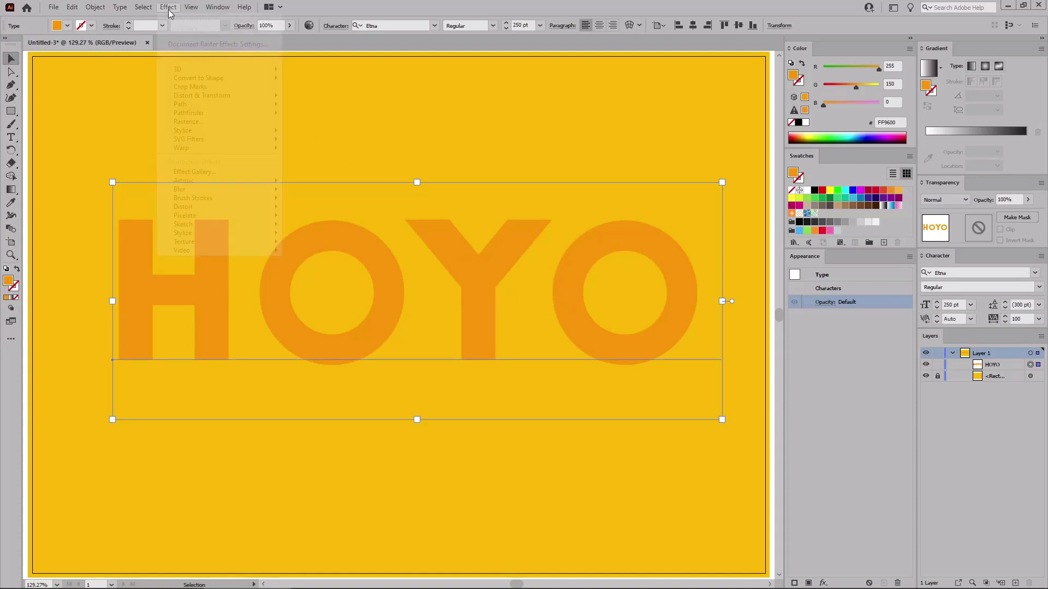
{"action": "mouse_move", "coordinate": [180, 69]}
{"action": "left_click", "coordinate": [311, 95]}
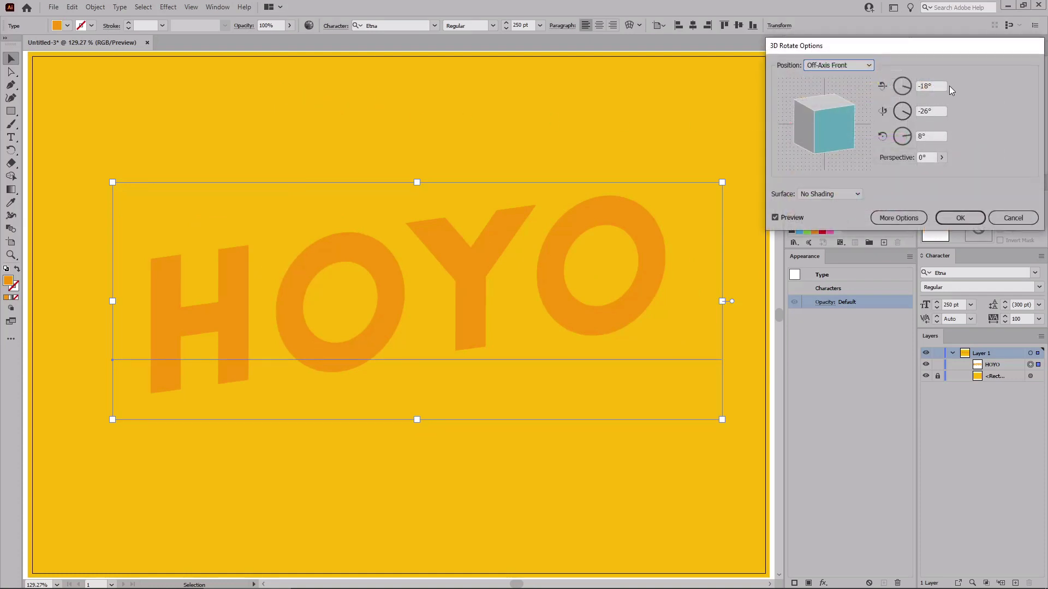
{"action": "left_click", "coordinate": [871, 66]}
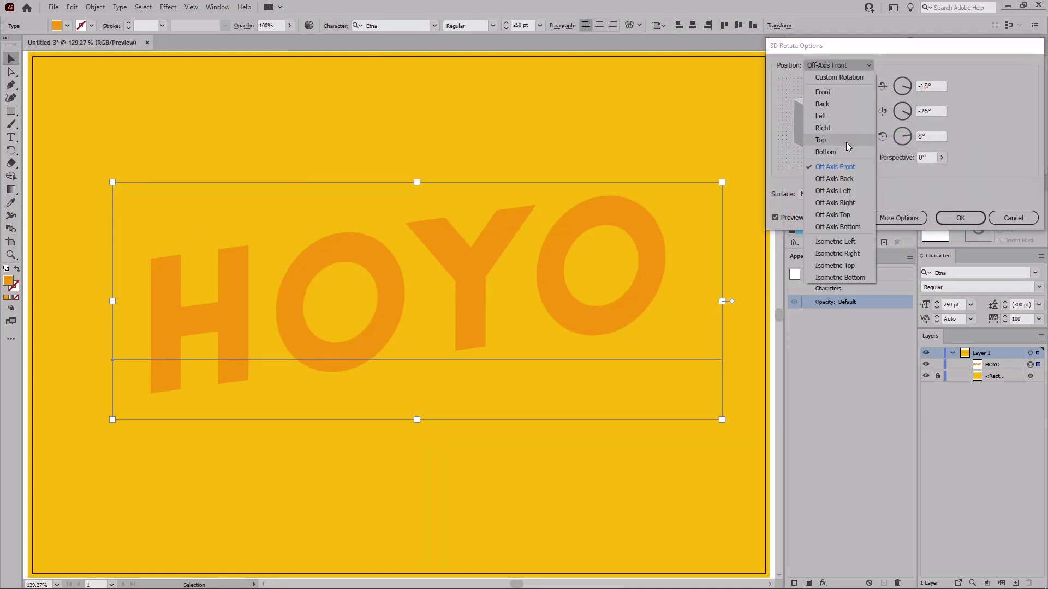
{"action": "left_click", "coordinate": [828, 265]}
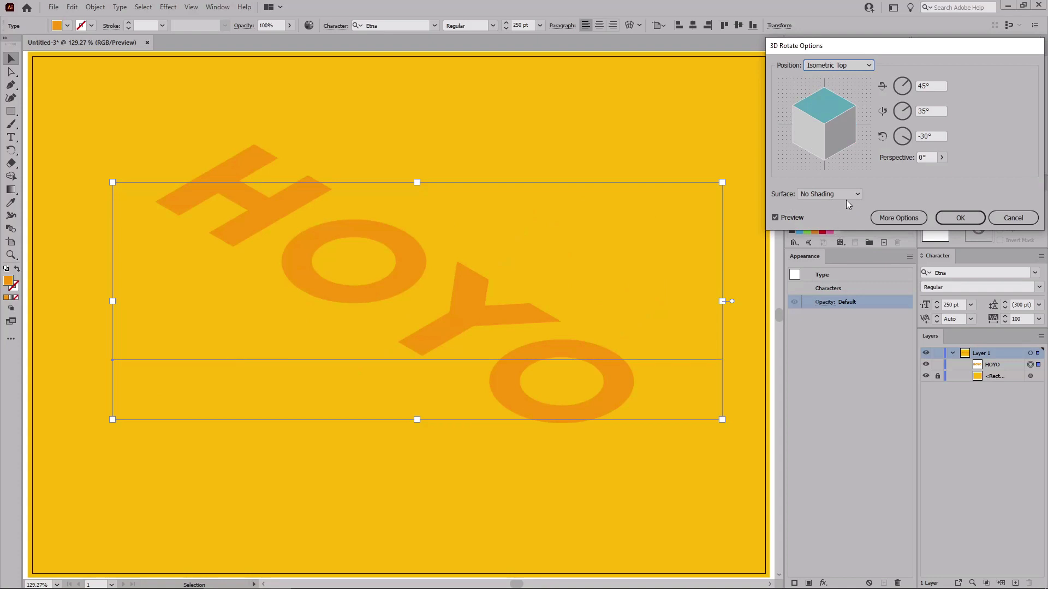
{"action": "left_click", "coordinate": [950, 219]}
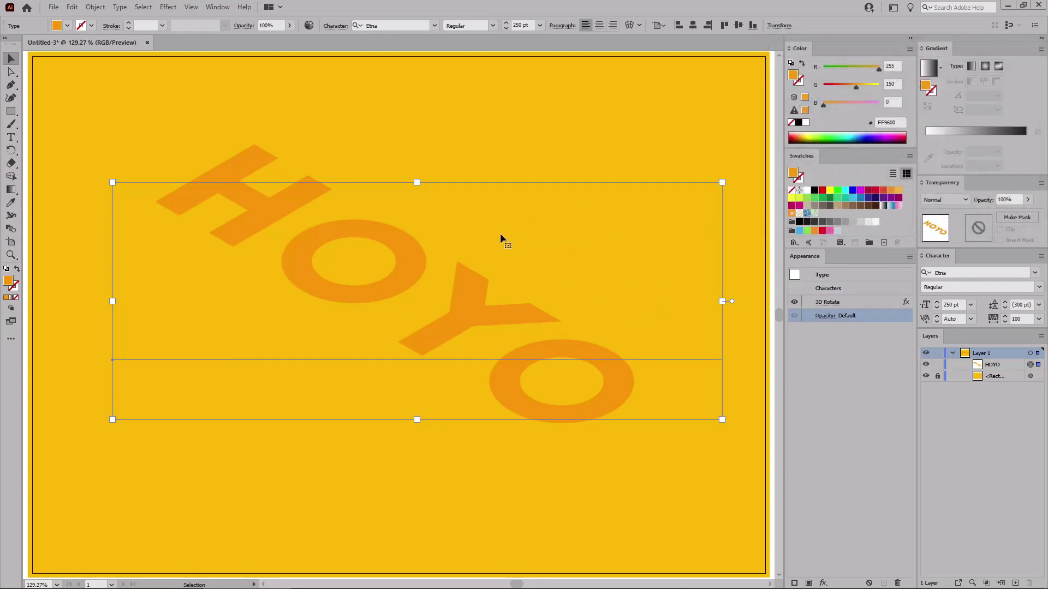
- Expand the appearance of the rotated HOYO text and release its clipping mask
{"action": "left_click", "coordinate": [95, 7]}
{"action": "left_click", "coordinate": [116, 146]}
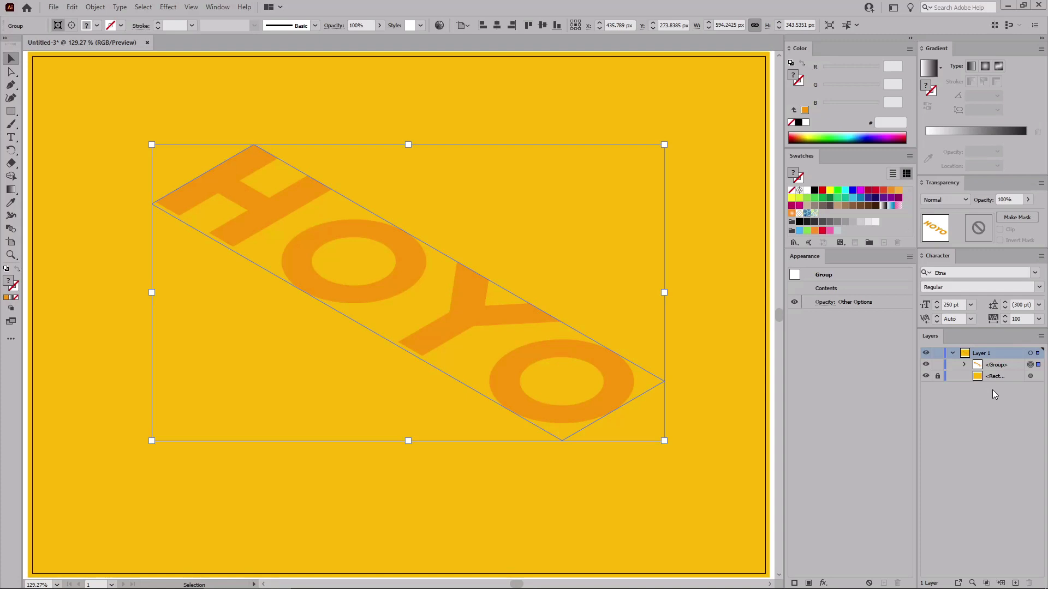
{"action": "key", "text": "ctrl+7"}
{"action": "key", "text": "ctrl+alt+7"}
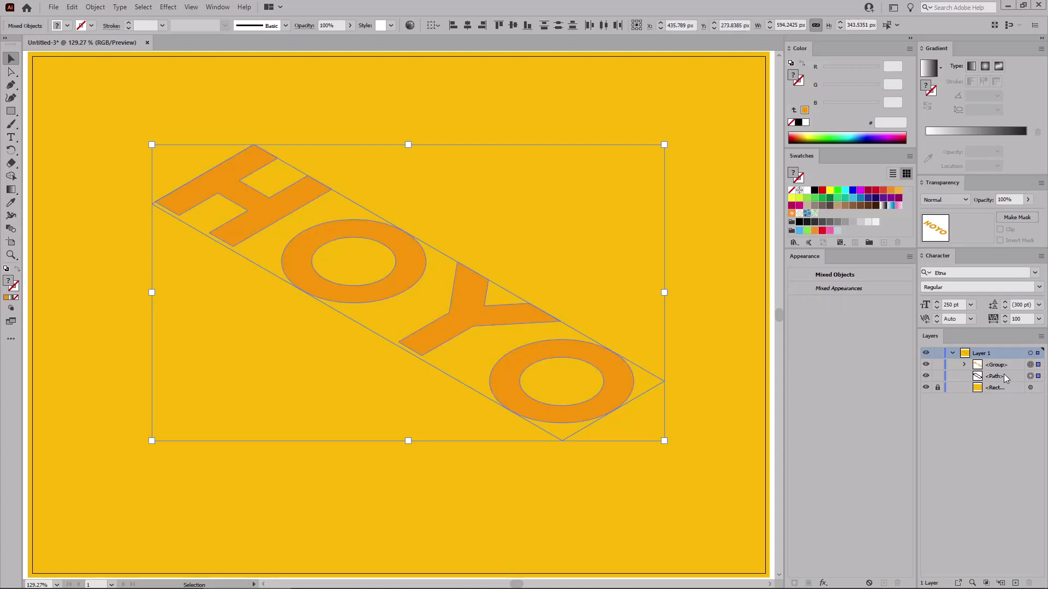
- Ungroup the HOYO letter shapes and delete the leftover unfilled path just above the locked rectangle
{"action": "key", "text": "ctrl+shift+g"}
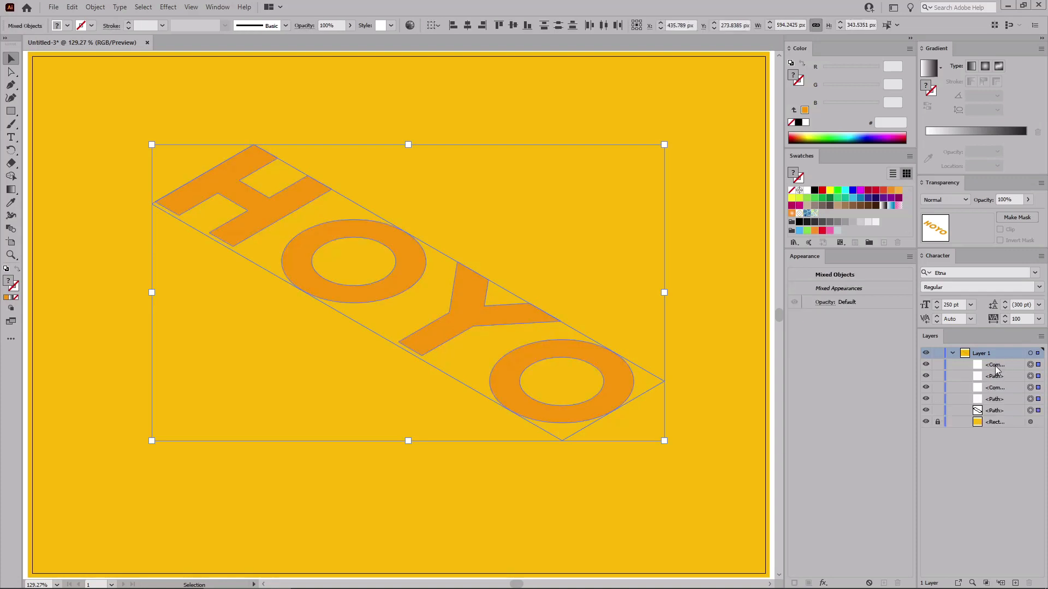
{"action": "left_click", "coordinate": [1030, 410]}
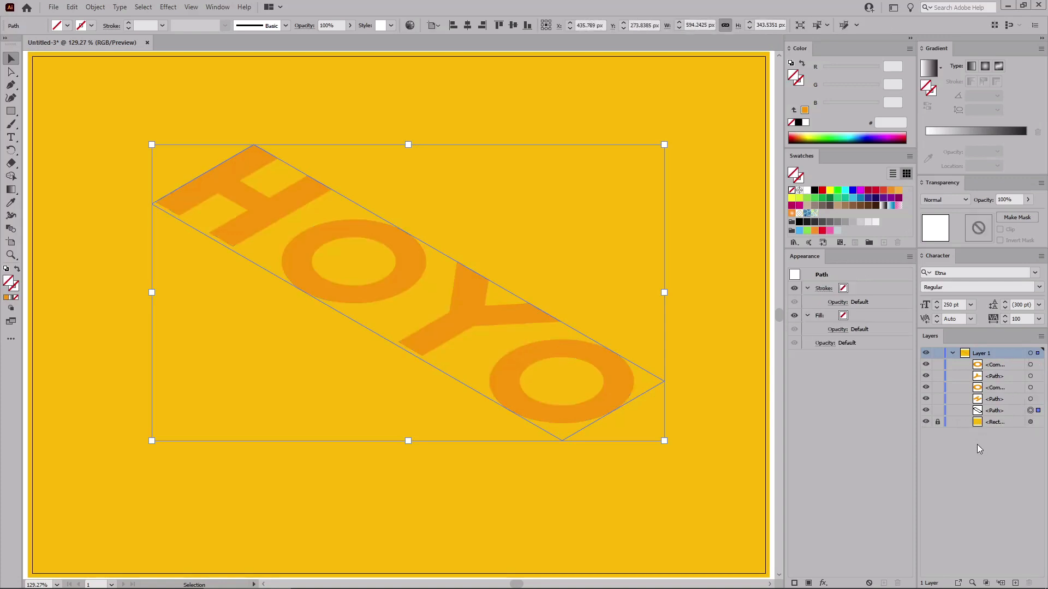
{"action": "key", "text": "Delete"}
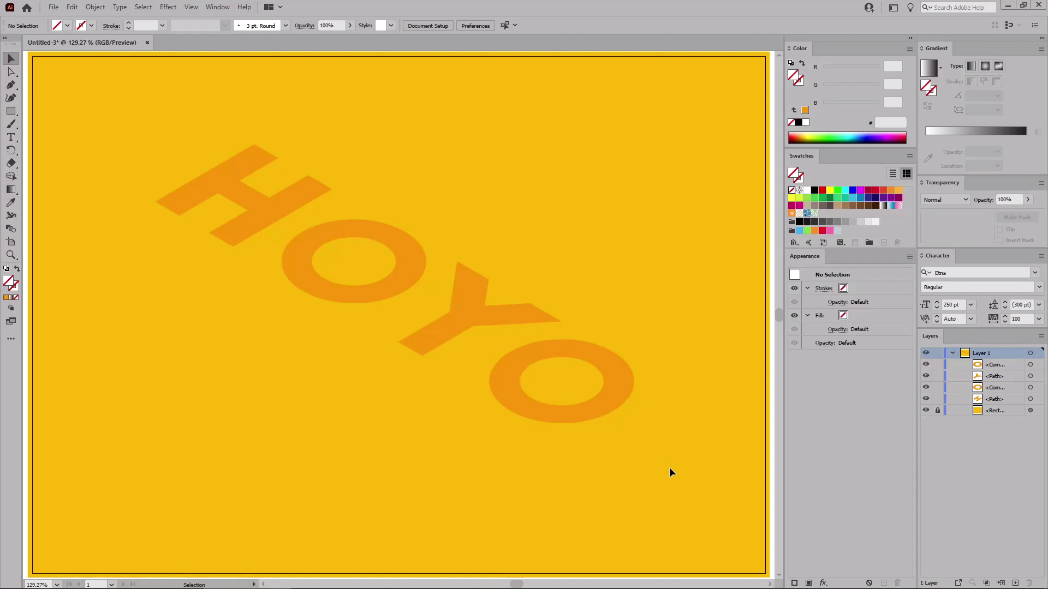
- Combine all the HOYO letter shapes into a single compound path
{"action": "key", "text": "ctrl+a"}
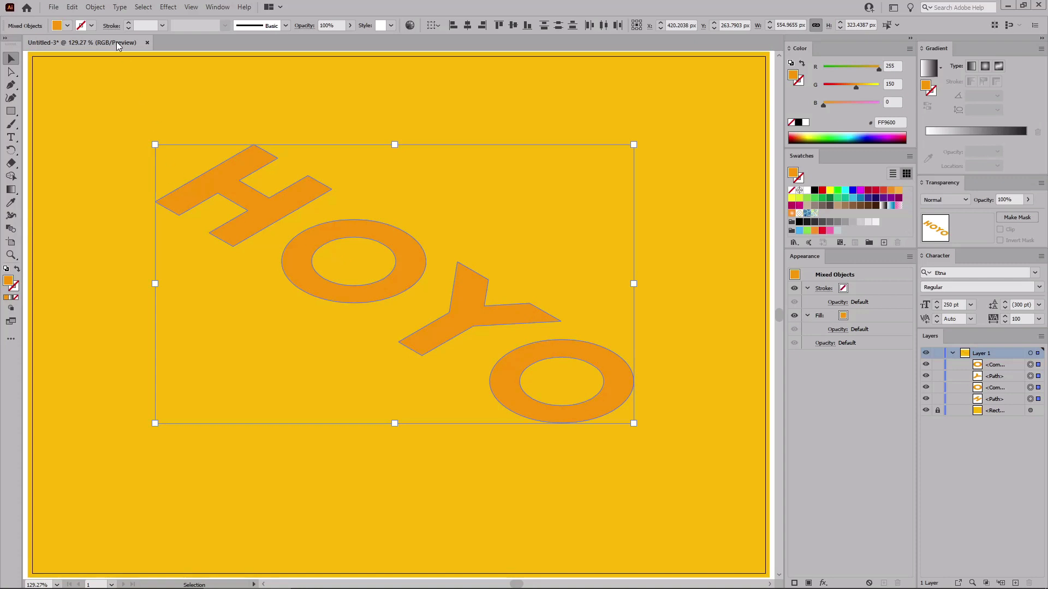
{"action": "left_click", "coordinate": [95, 7]}
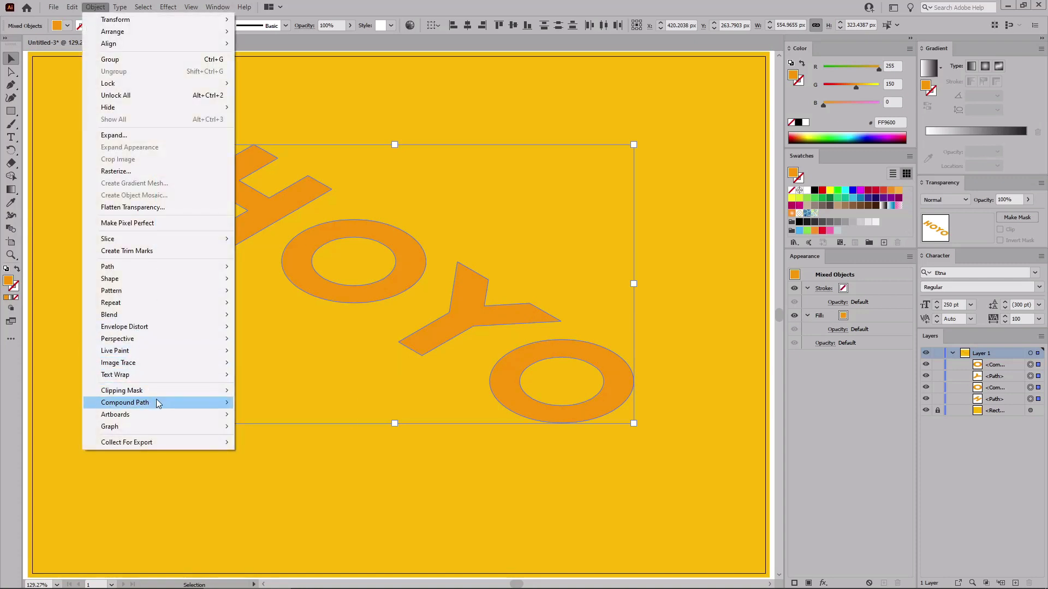
{"action": "mouse_move", "coordinate": [159, 402]}
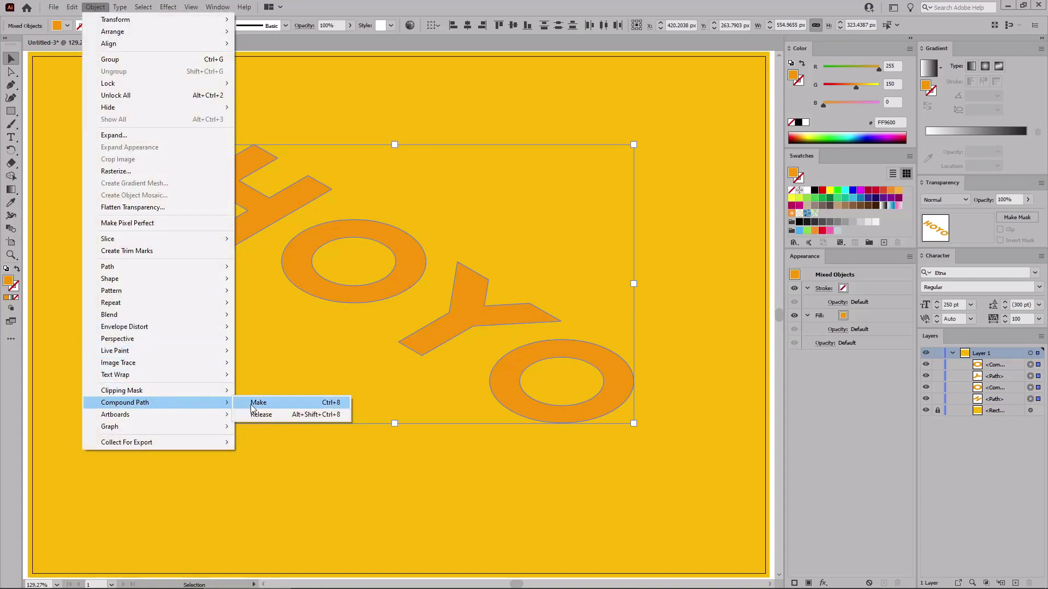
{"action": "left_click", "coordinate": [330, 403]}
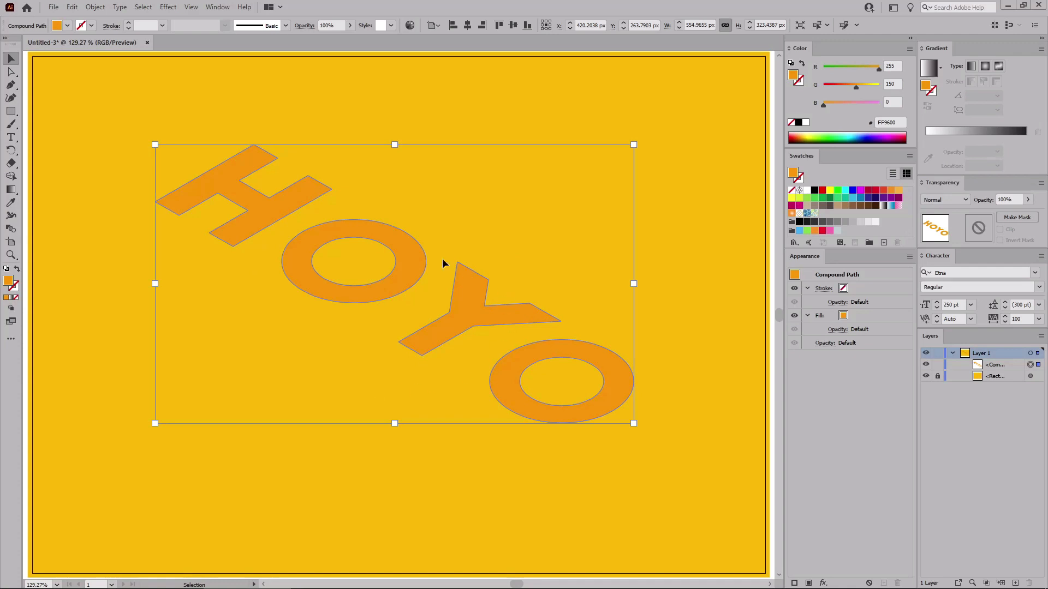
- Add a Drop Shadow effect to the compound path with Soft Light mode and 50% opacity
{"action": "left_click", "coordinate": [168, 7]}
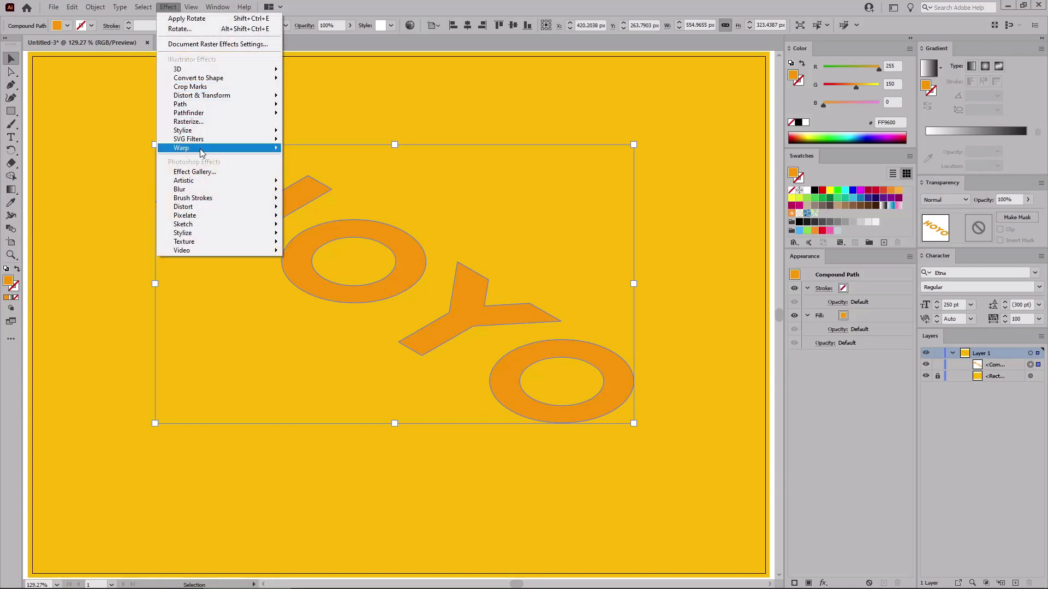
{"action": "mouse_move", "coordinate": [200, 131]}
{"action": "left_click", "coordinate": [317, 133]}
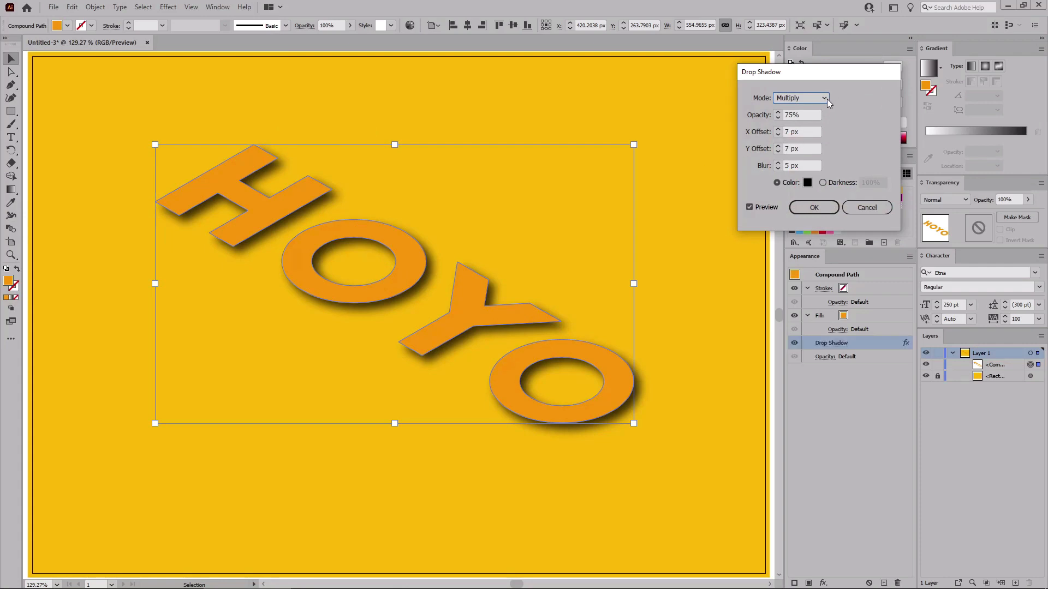
{"action": "left_click", "coordinate": [827, 99]}
{"action": "left_click", "coordinate": [810, 164]}
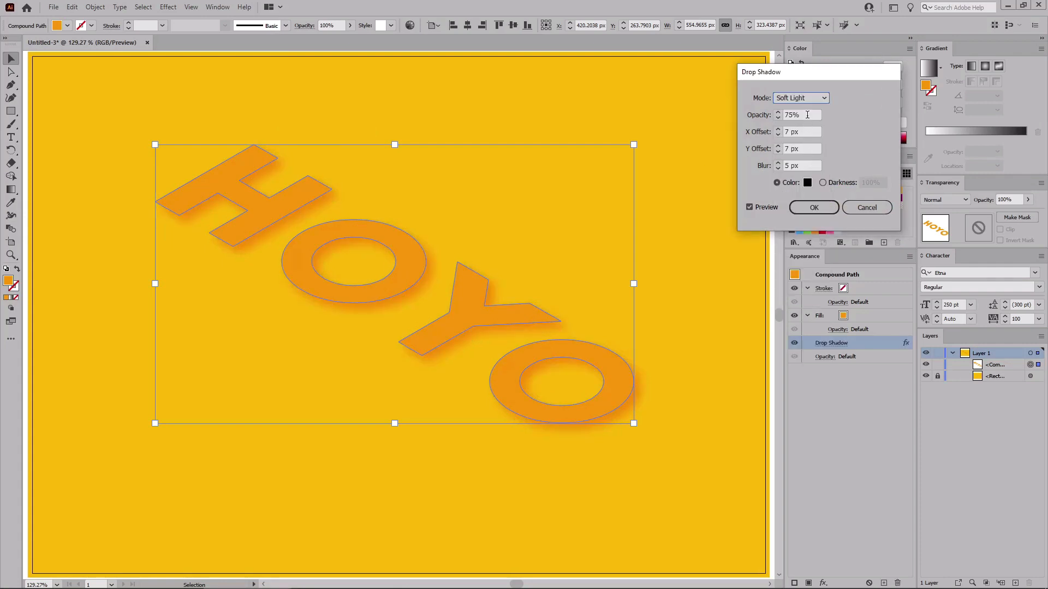
{"action": "left_click", "coordinate": [807, 115]}
{"action": "type", "text": "50"}
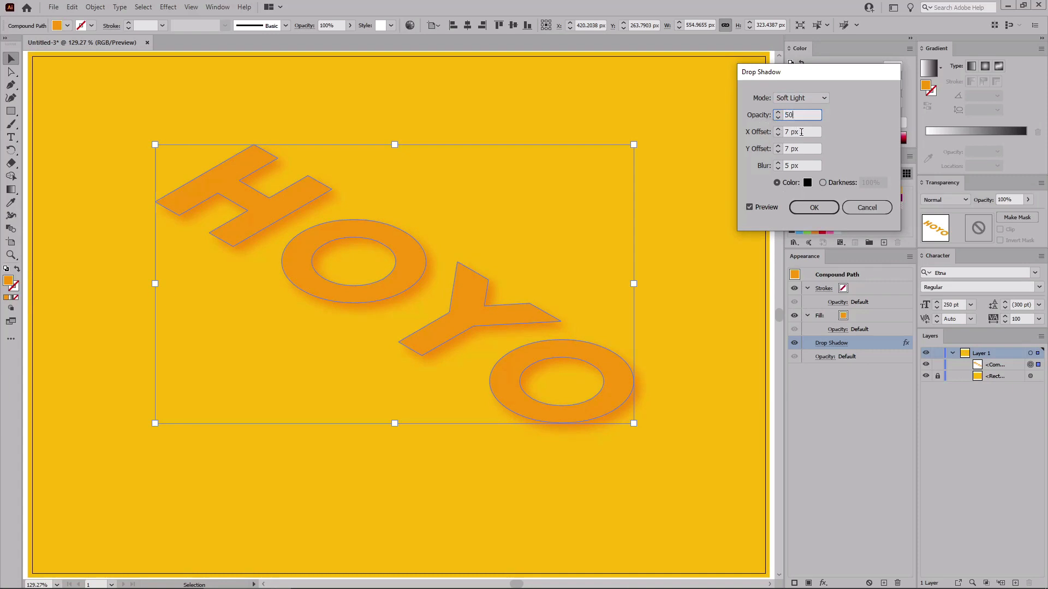
- Set the drop shadow's X offset to 0 px, Y offset to 2 px and blur to 0 px
{"action": "key", "text": "Tab"}
{"action": "type", "text": "0"}
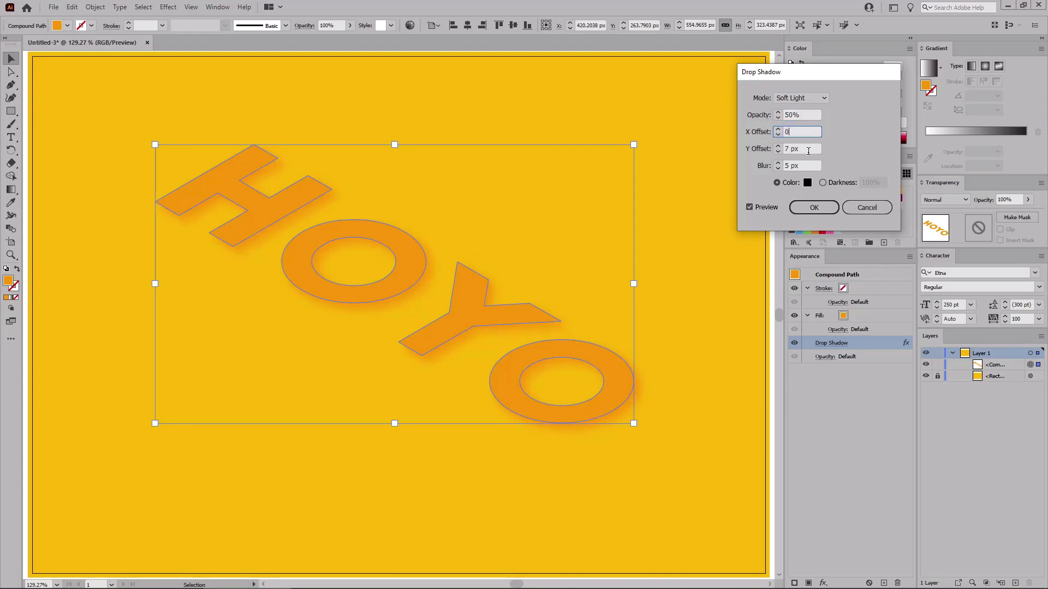
{"action": "key", "text": "Tab"}
{"action": "type", "text": "2"}
{"action": "key", "text": "Tab"}
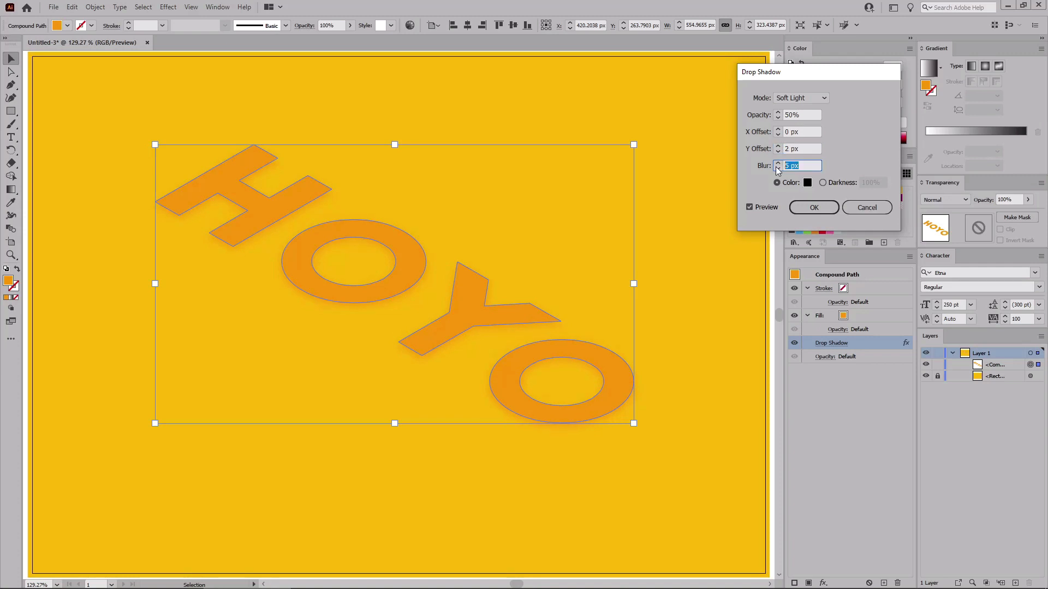
{"action": "type", "text": "0"}
- Change the drop shadow color to white (FFFFFF) and apply the effect
{"action": "left_click", "coordinate": [807, 183]}
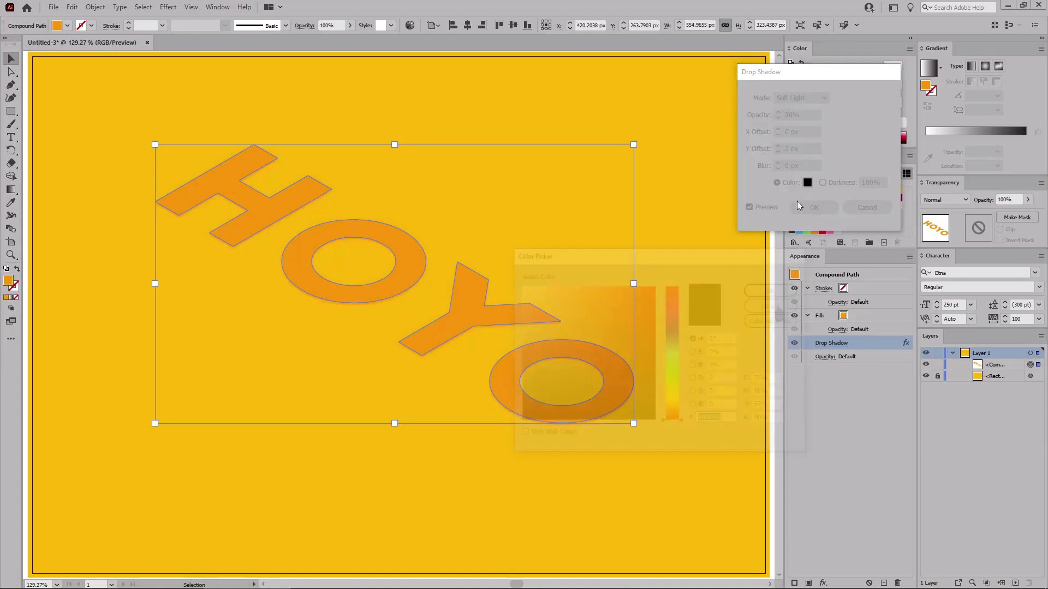
{"action": "left_click_drag", "start_coordinate": [540, 314], "coordinate": [516, 281]}
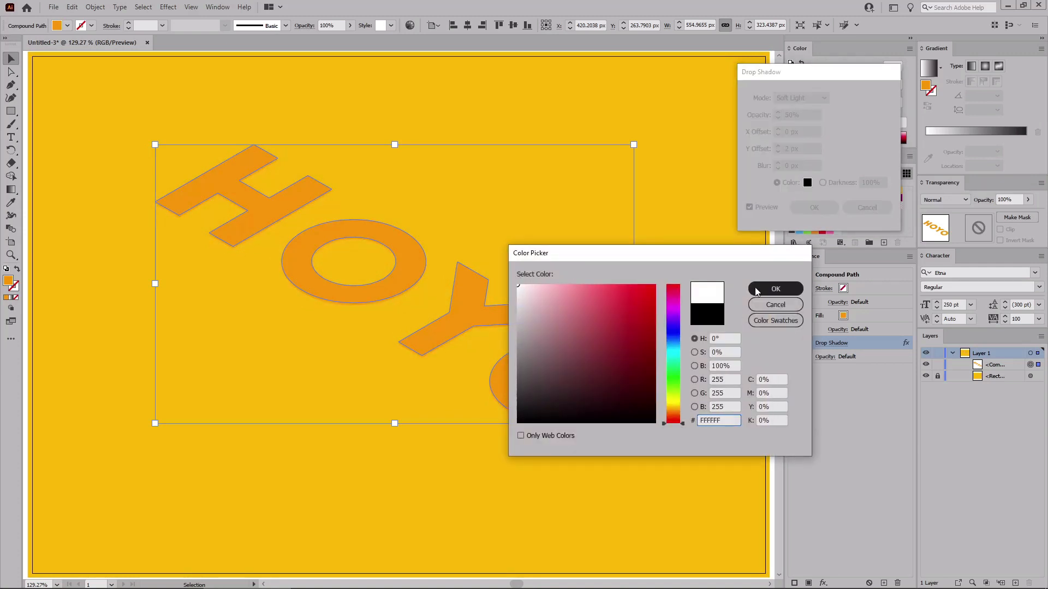
{"action": "left_click", "coordinate": [775, 289]}
{"action": "left_click", "coordinate": [821, 209]}
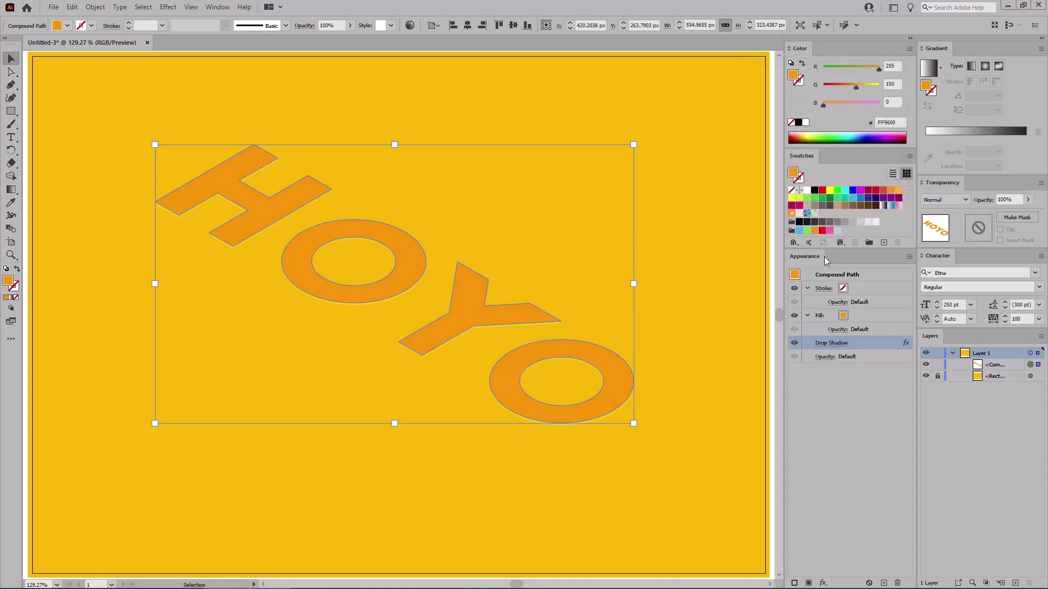
- Place a copy of the original flat HOYO text in front and set its color to R 153, G 153, B 153
{"action": "key", "text": "a"}
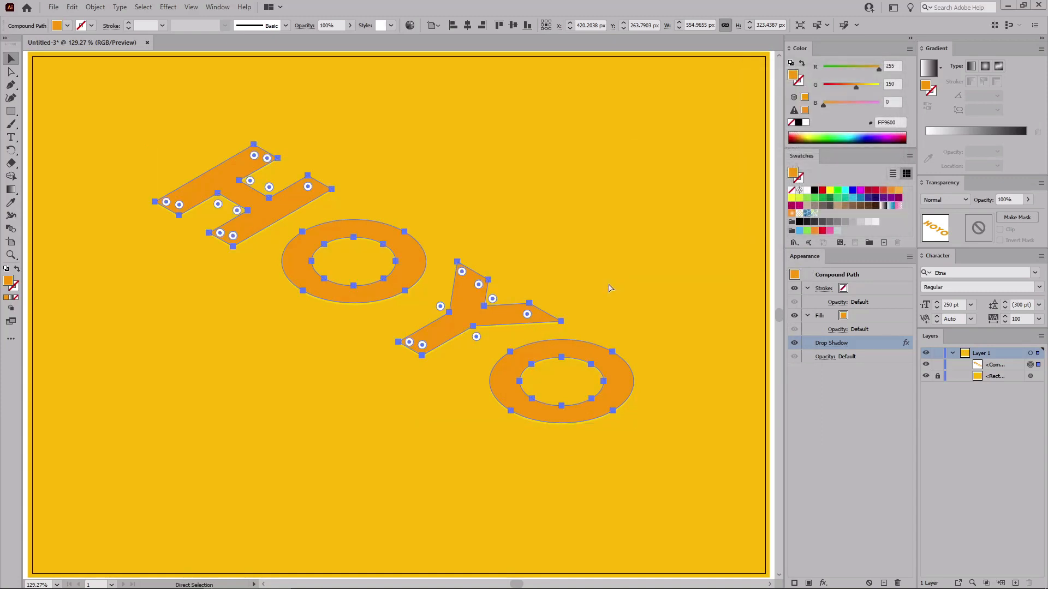
{"action": "key", "text": "ctrl+z"}
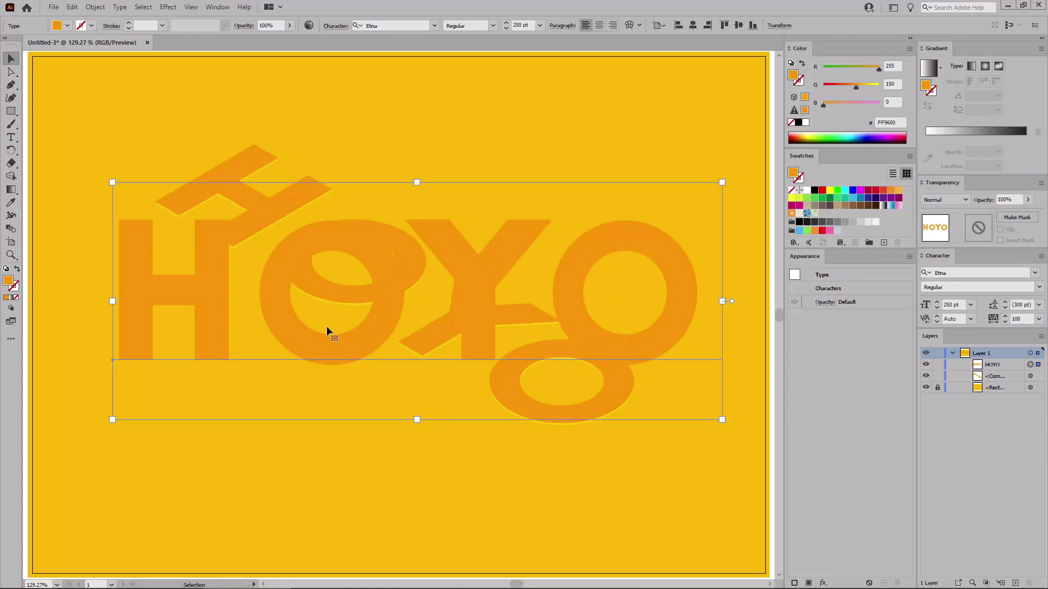
{"action": "left_click", "coordinate": [893, 65]}
{"action": "type", "text": "153"}
{"action": "key", "text": "Tab"}
{"action": "type", "text": "1"}
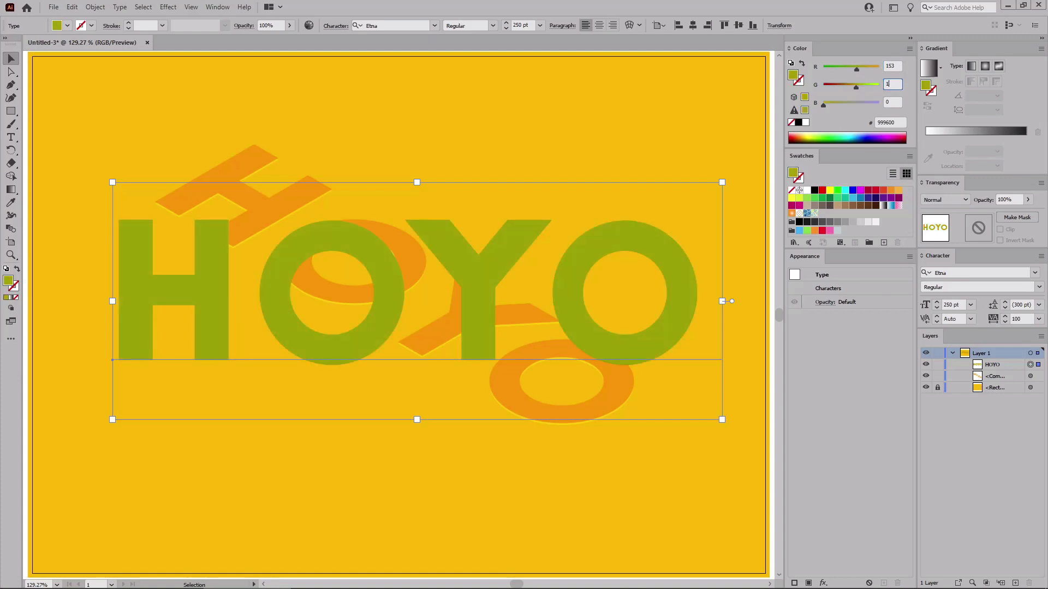
{"action": "type", "text": "53"}
{"action": "key", "text": "Tab"}
{"action": "type", "text": "153"}
{"action": "key", "text": "Return"}
- Give the gray HOYO text a 3D Extrude & Bevel effect in the Isometric Top position with a 150 pt extrude depth
{"action": "left_click", "coordinate": [168, 6]}
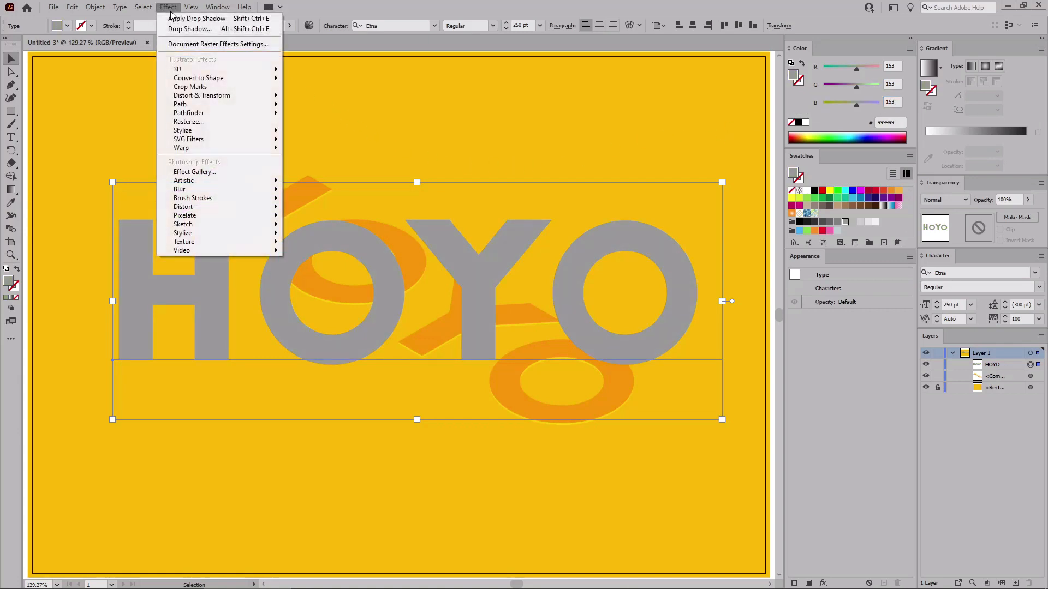
{"action": "mouse_move", "coordinate": [197, 70]}
{"action": "left_click", "coordinate": [305, 71]}
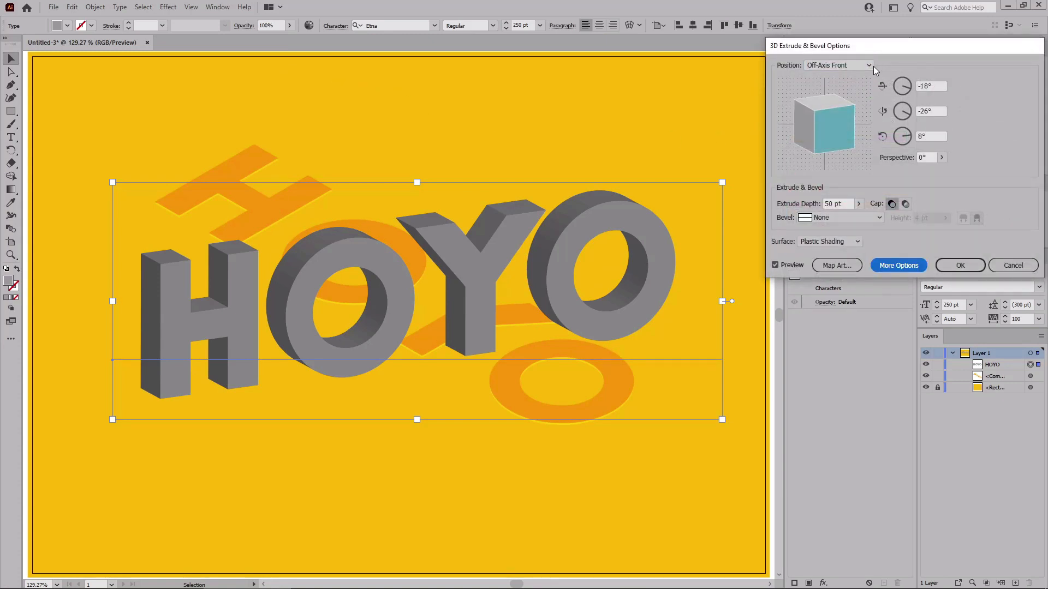
{"action": "left_click", "coordinate": [869, 65]}
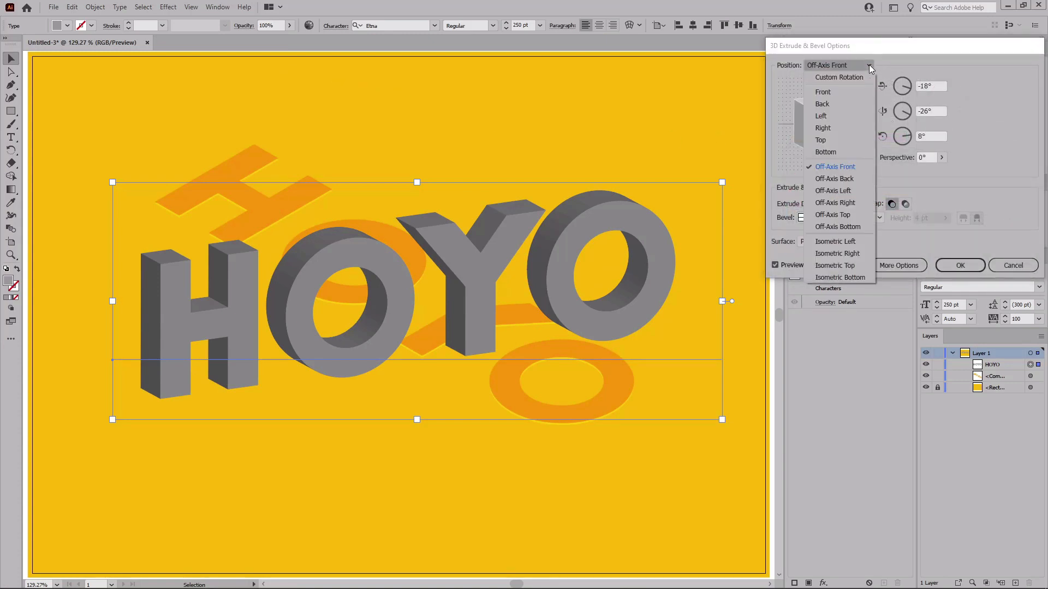
{"action": "left_click", "coordinate": [845, 265]}
{"action": "left_click", "coordinate": [843, 203]}
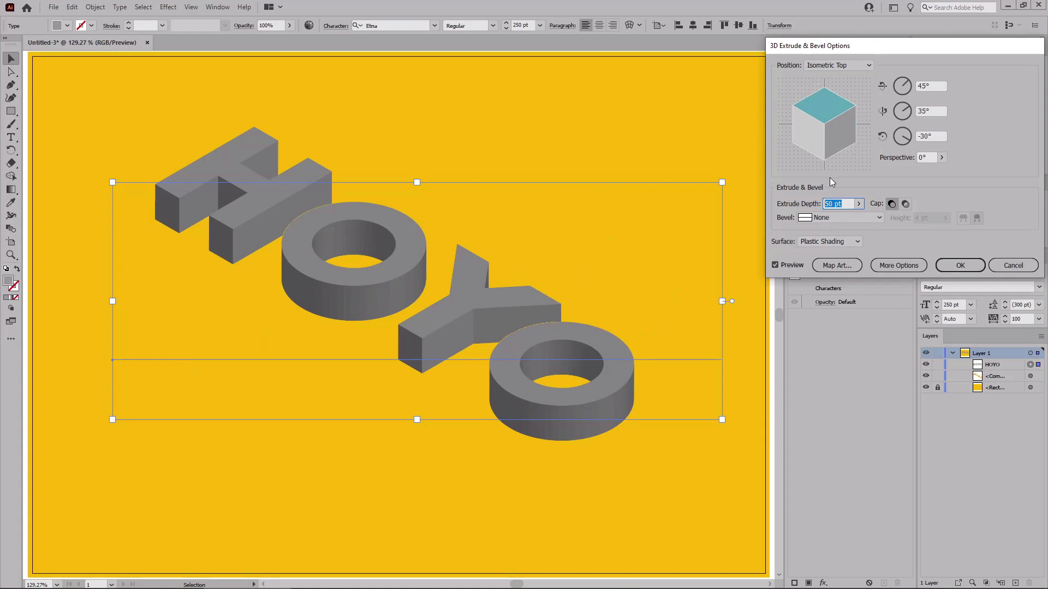
{"action": "type", "text": "150"}
- Set the extrusion's ambient light to 20%, enable Draw Hidden Faces, and apply the 3D effect
{"action": "left_click", "coordinate": [899, 265]}
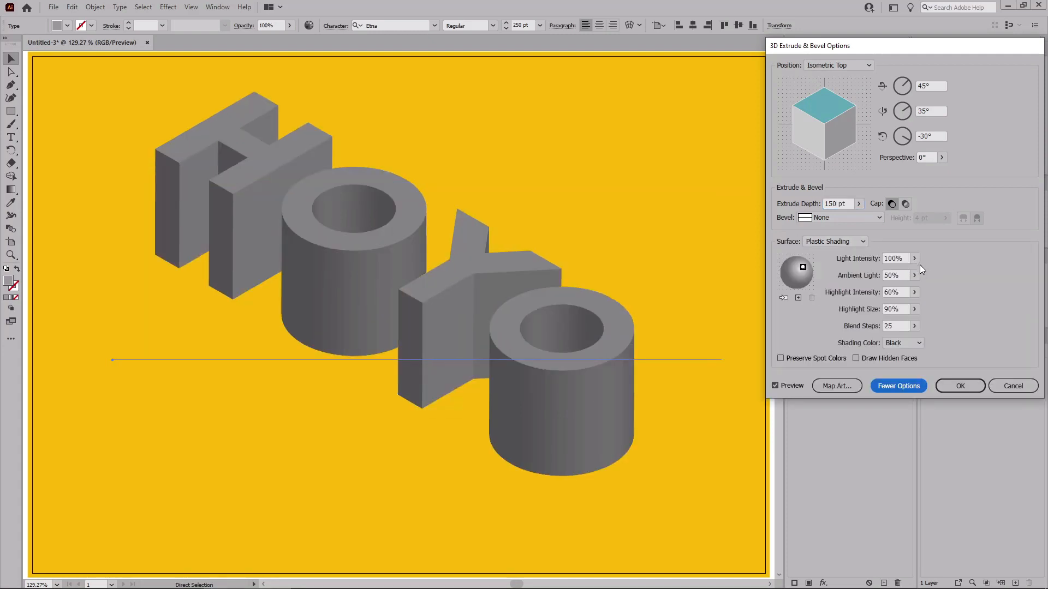
{"action": "left_click", "coordinate": [903, 258]}
{"action": "left_click", "coordinate": [887, 275]}
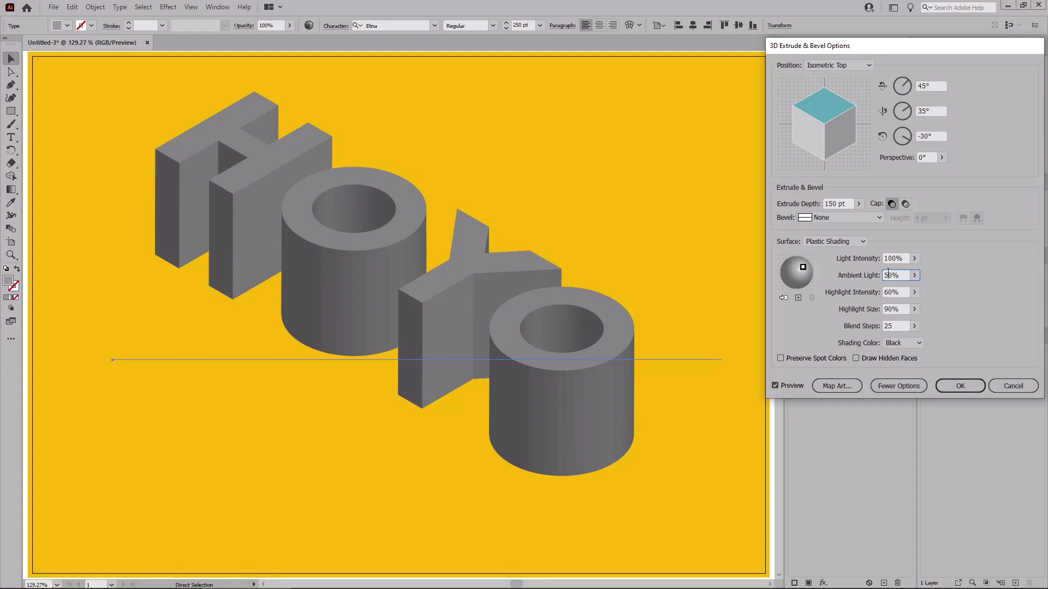
{"action": "type", "text": "2"}
{"action": "left_click_drag", "start_coordinate": [888, 275], "coordinate": [884, 327]}
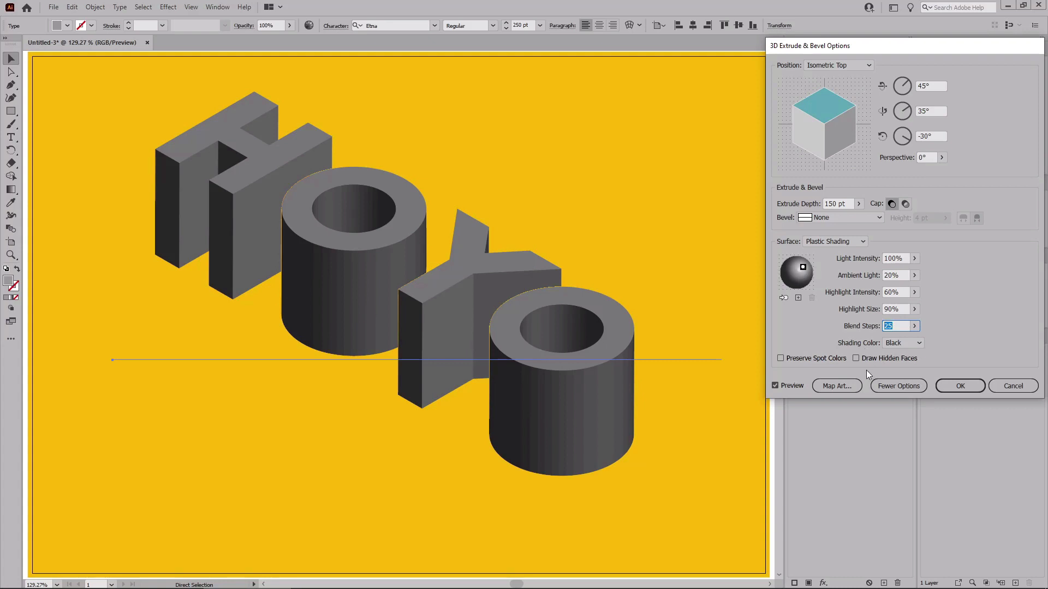
{"action": "left_click", "coordinate": [855, 358]}
{"action": "left_click", "coordinate": [776, 386]}
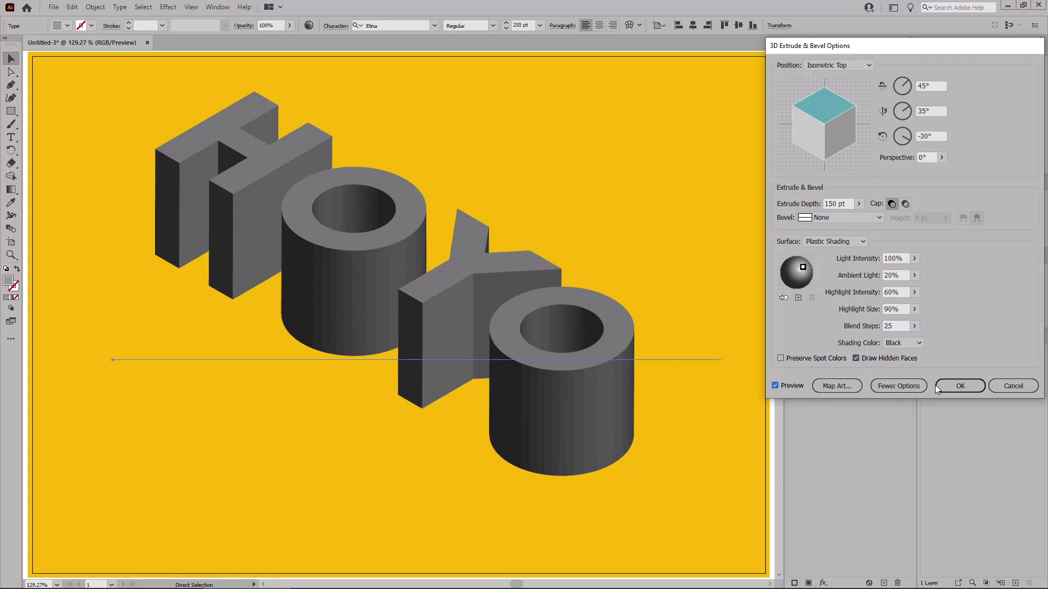
{"action": "left_click", "coordinate": [961, 386]}
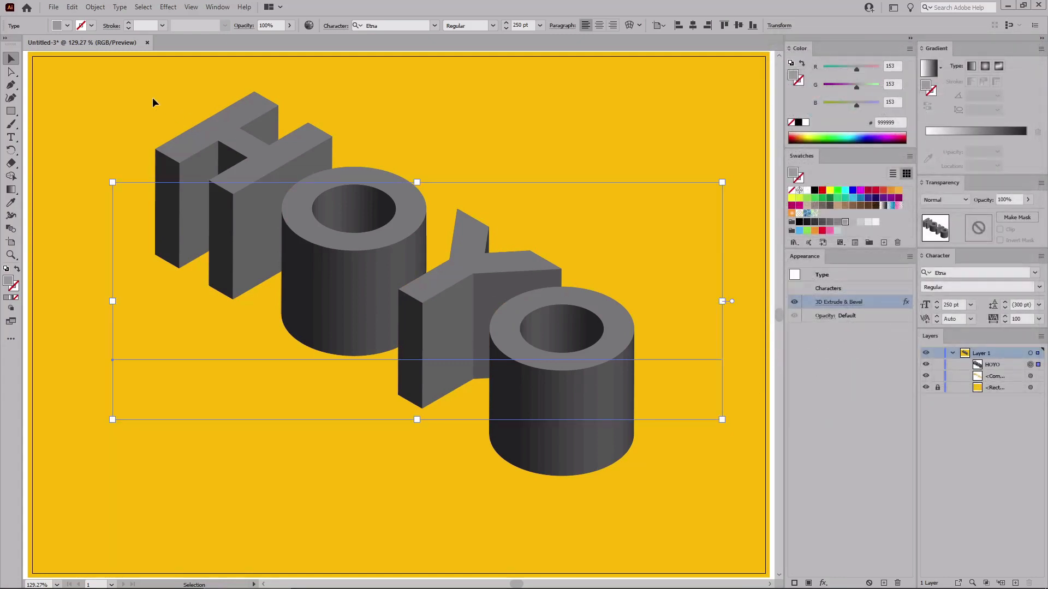
- Expand the appearance of the extruded gray HOYO text and delete the top faces of all four letters
{"action": "left_click", "coordinate": [100, 10]}
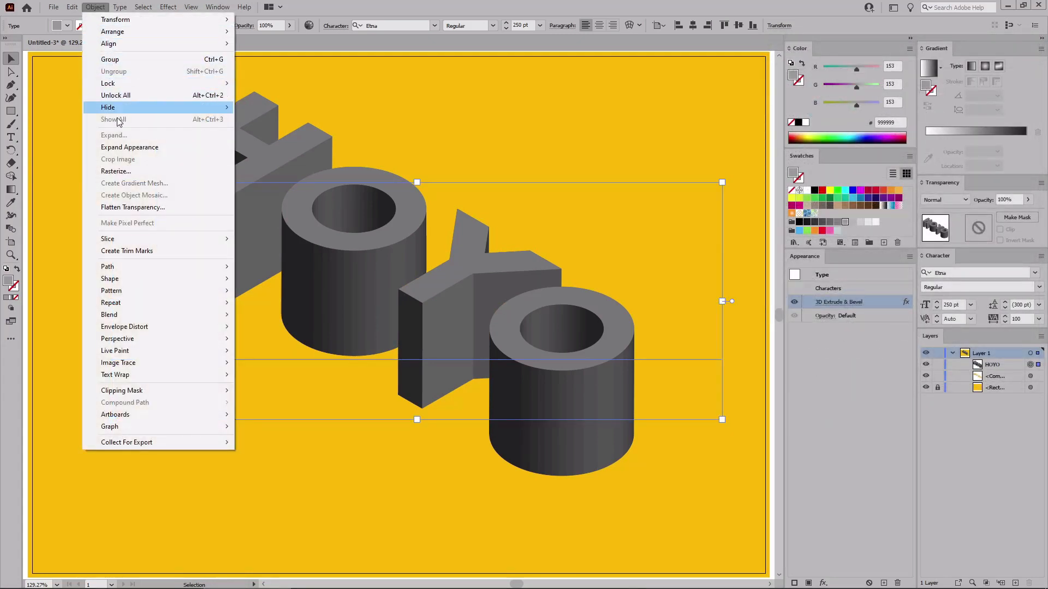
{"action": "left_click", "coordinate": [116, 148]}
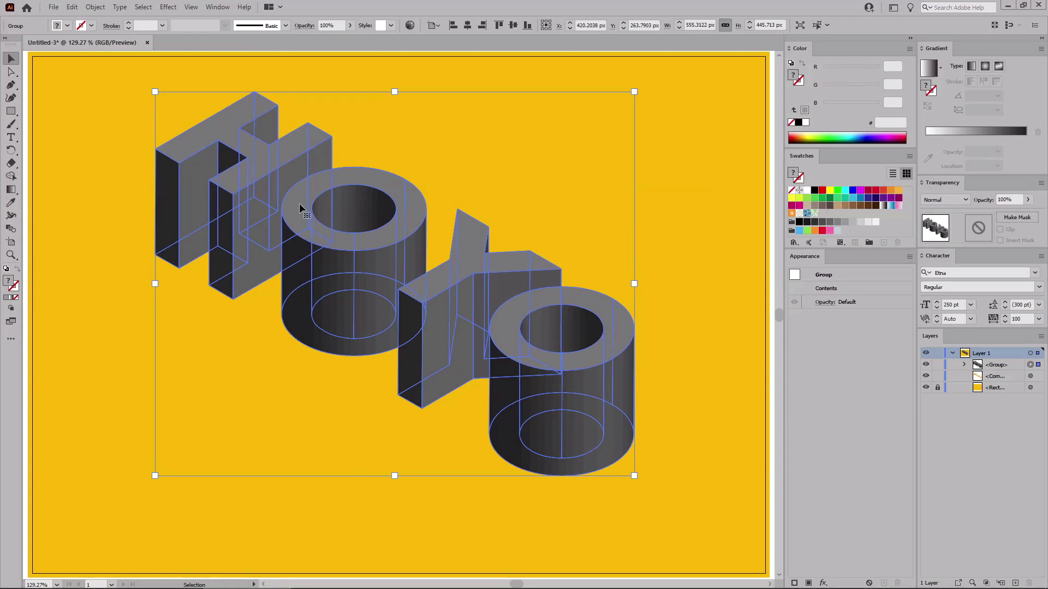
{"action": "left_click", "coordinate": [11, 75]}
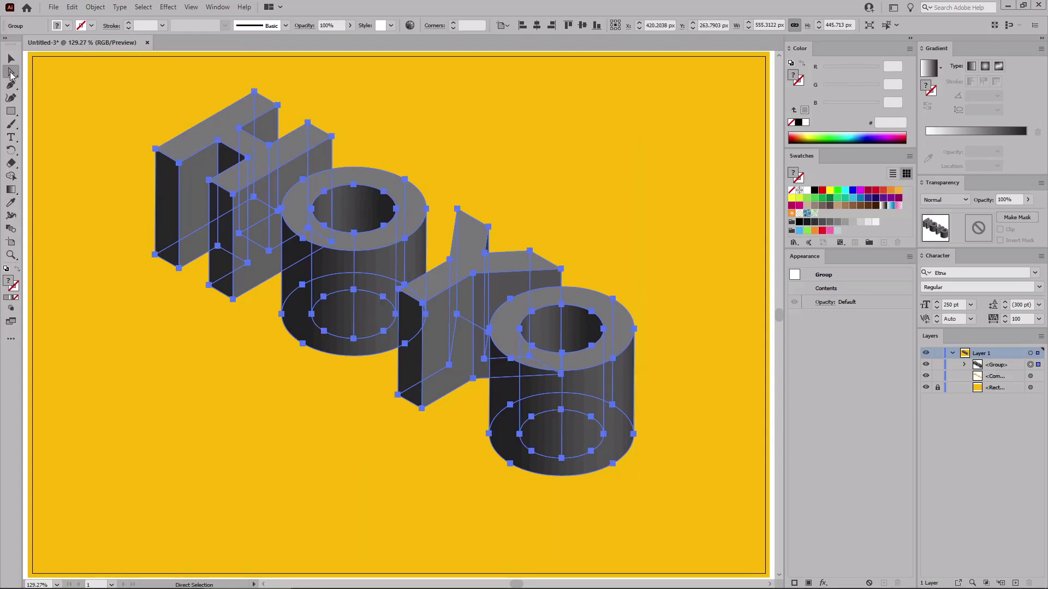
{"action": "left_click", "coordinate": [133, 103]}
{"action": "left_click", "coordinate": [213, 132]}
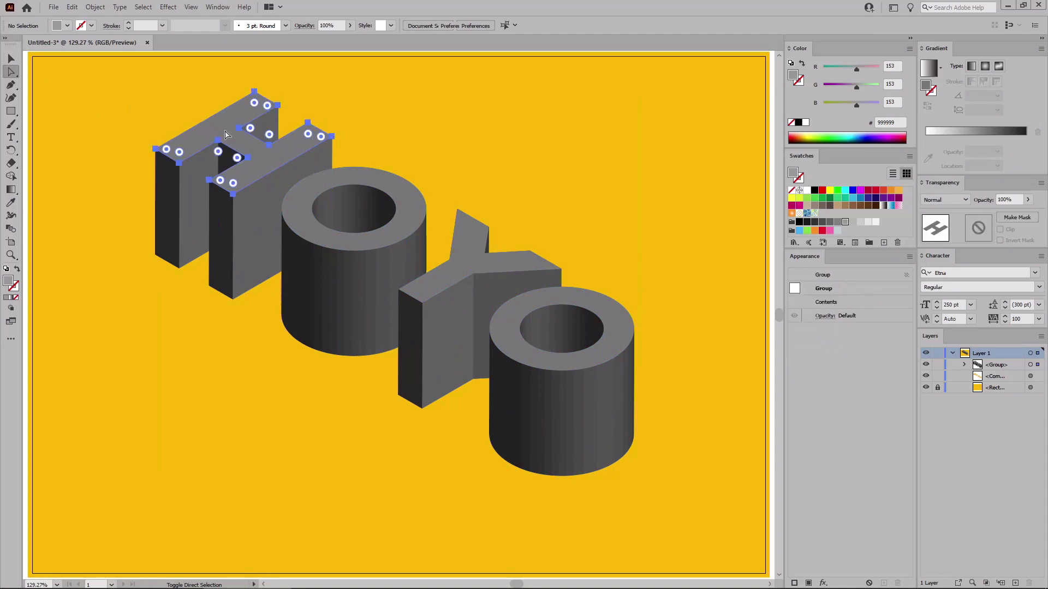
{"action": "left_click", "coordinate": [304, 214], "text": "shift"}
{"action": "left_click", "coordinate": [464, 267], "text": "shift"}
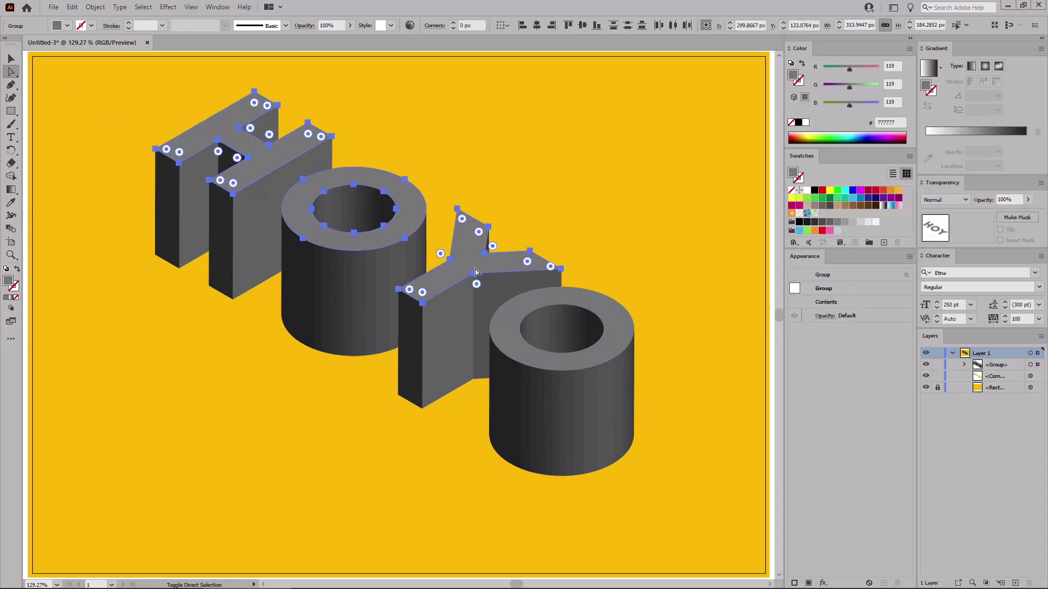
{"action": "left_click", "coordinate": [508, 331], "text": "shift"}
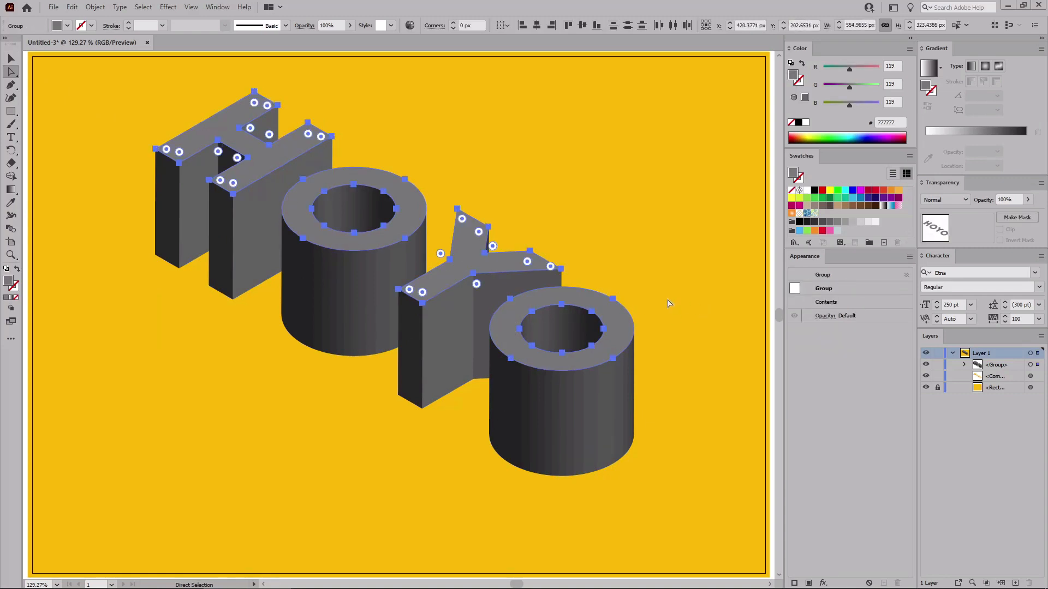
{"action": "key", "text": "Delete"}
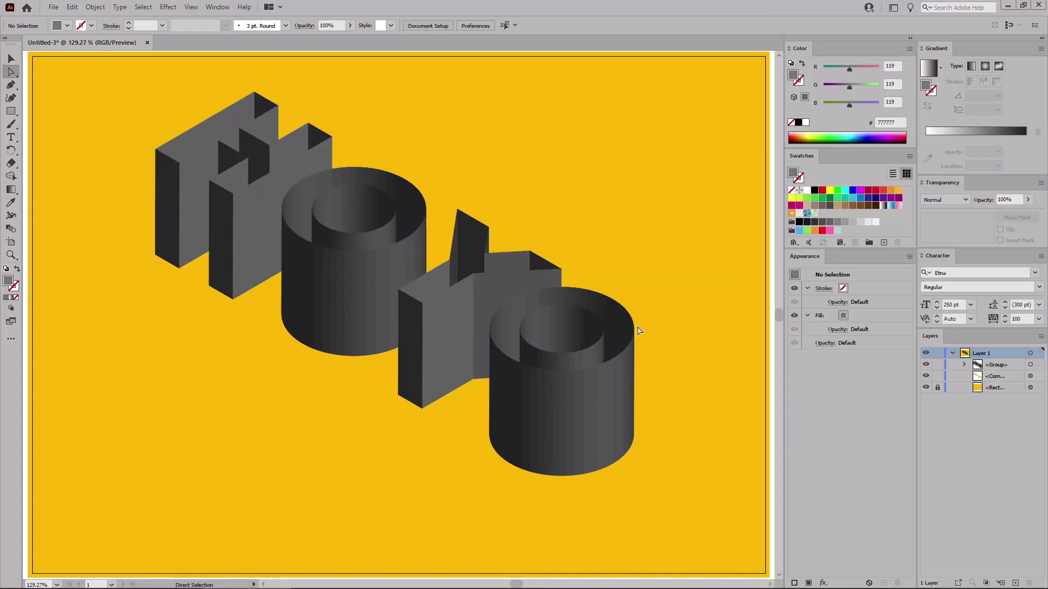
- Paste a copy of the orange HOYO compound path in place, in front of the open gray letter group
{"action": "left_click", "coordinate": [12, 59]}
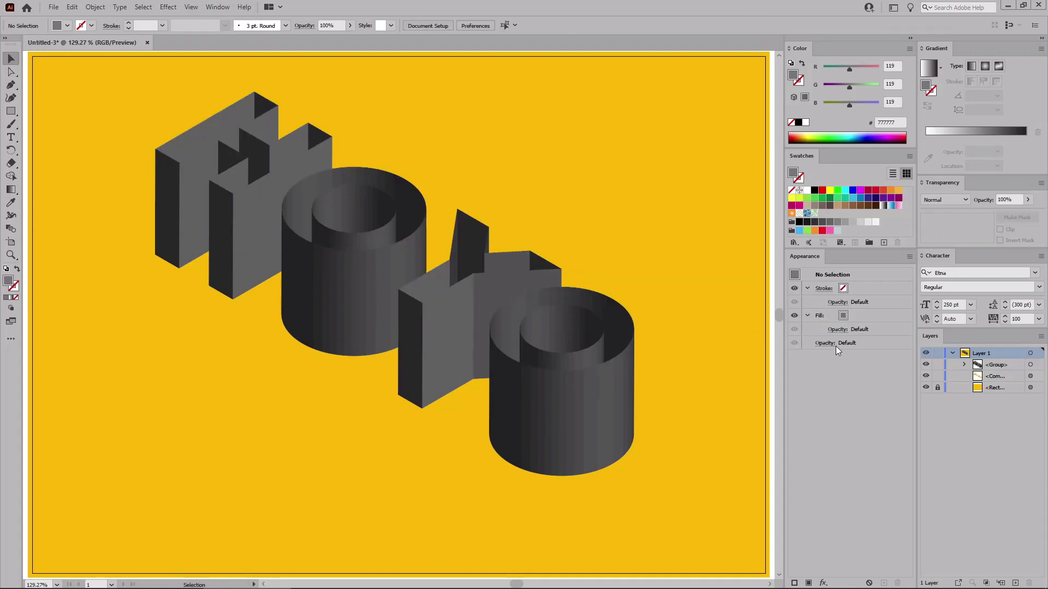
{"action": "left_click", "coordinate": [1030, 376]}
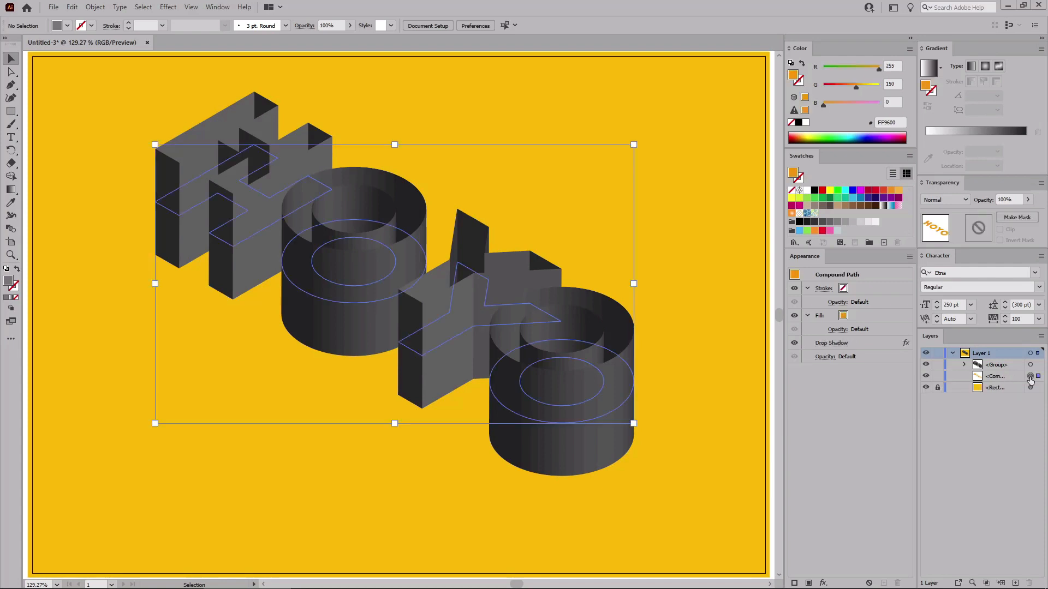
{"action": "key", "text": "a"}
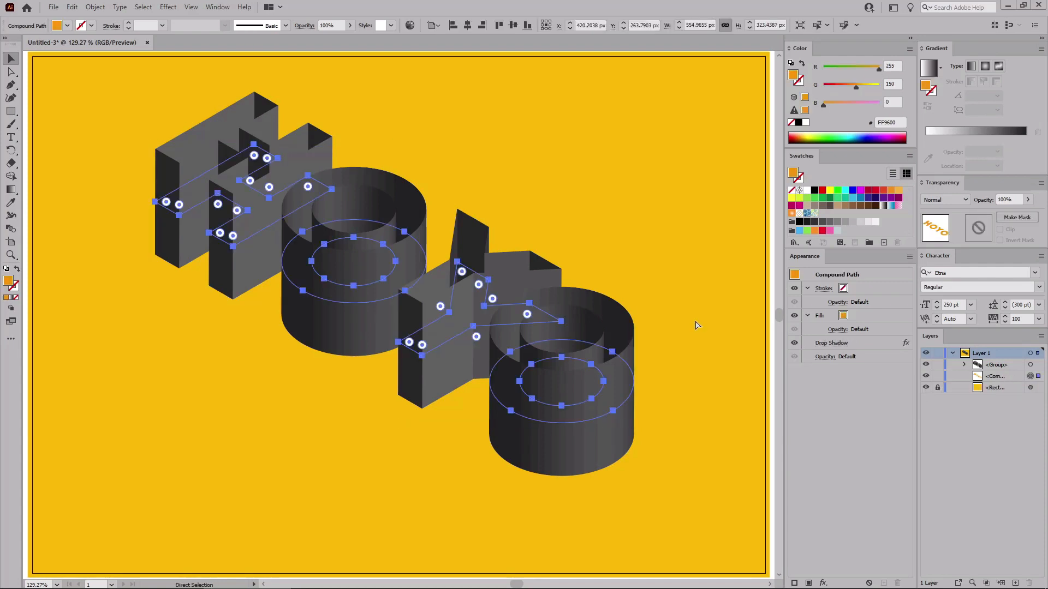
{"action": "key", "text": "ctrl+c"}
{"action": "key", "text": "ctrl+shift+v"}
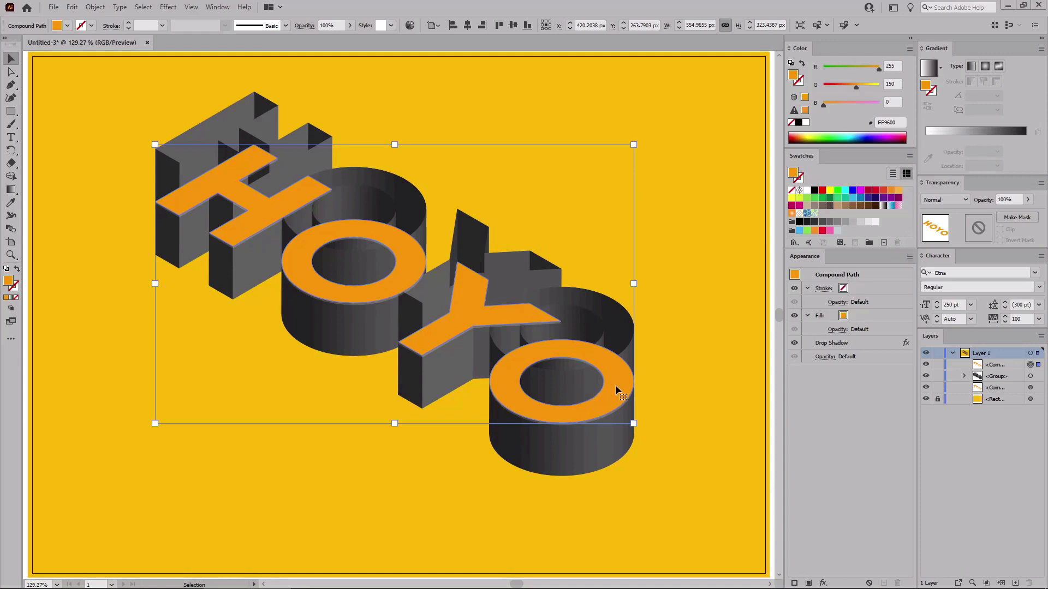
- Set the copied HOYO path's fill to white (FFFFFF) and remove its drop shadow effect
{"action": "left_click", "coordinate": [870, 315]}
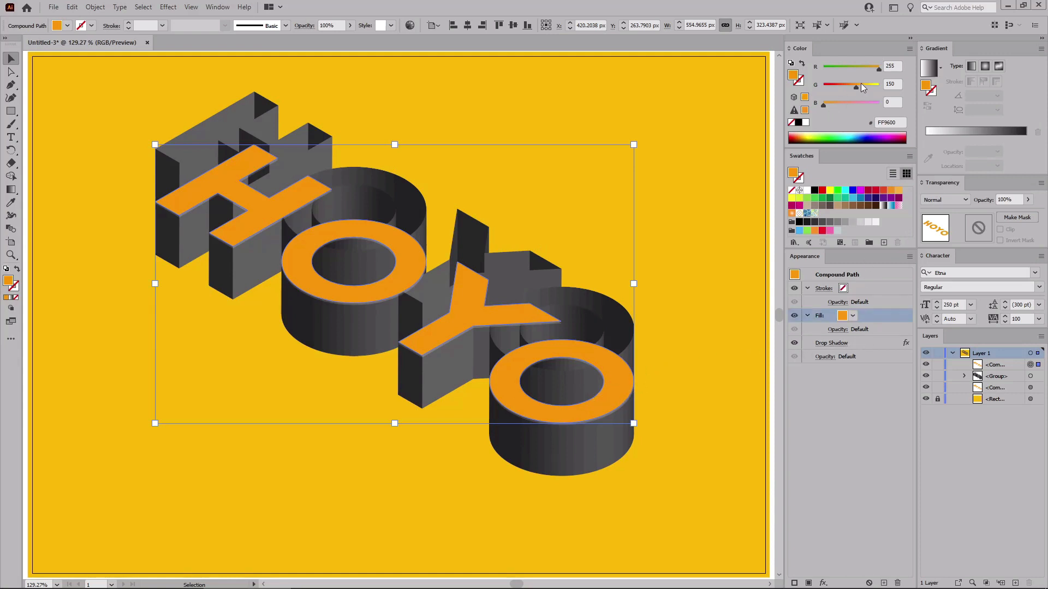
{"action": "left_click_drag", "start_coordinate": [860, 84], "coordinate": [893, 104]}
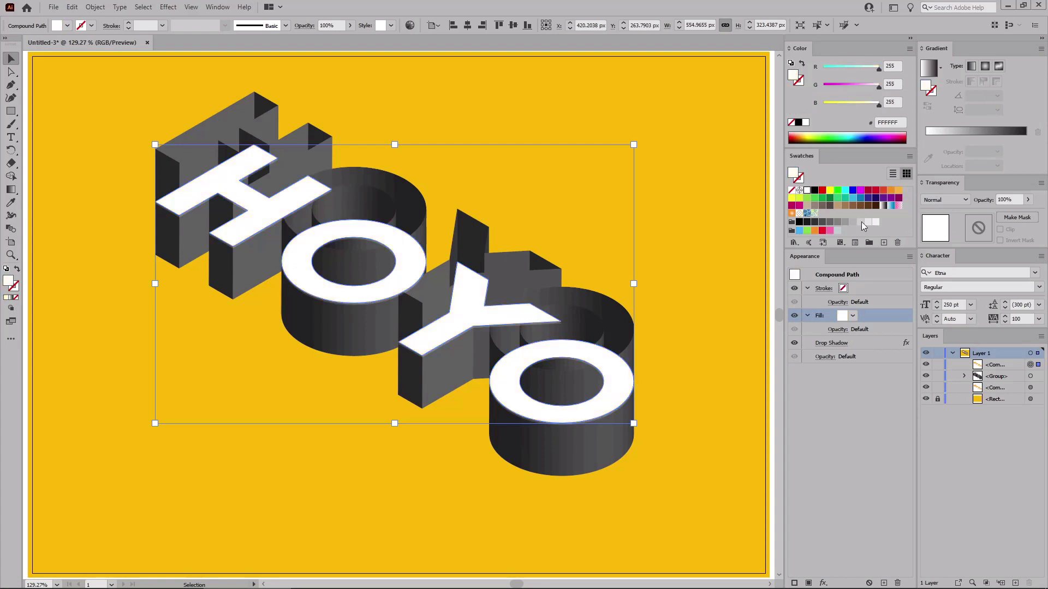
{"action": "left_click", "coordinate": [872, 343]}
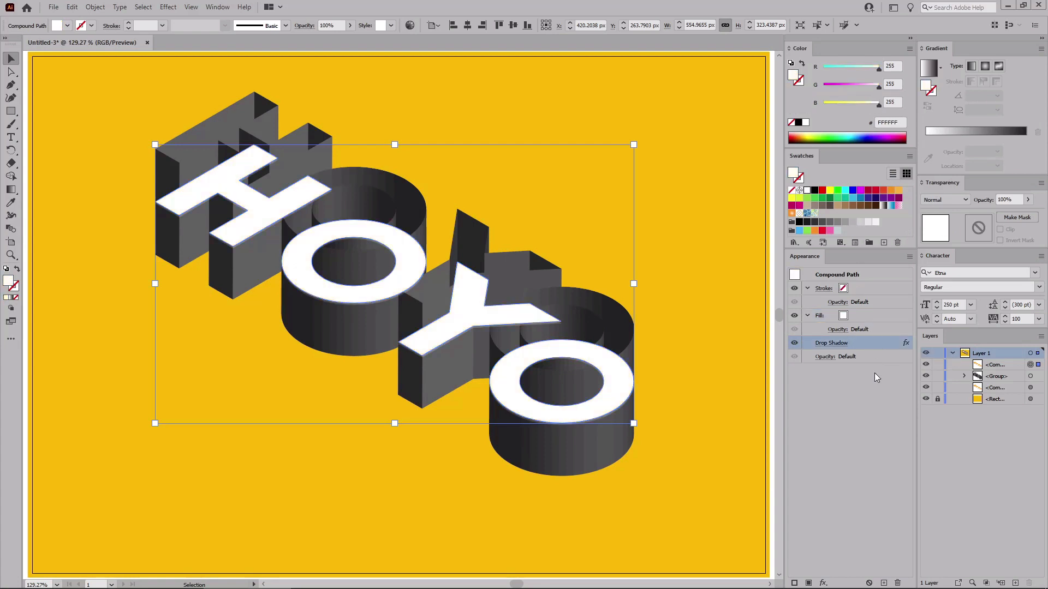
{"action": "left_click", "coordinate": [898, 584]}
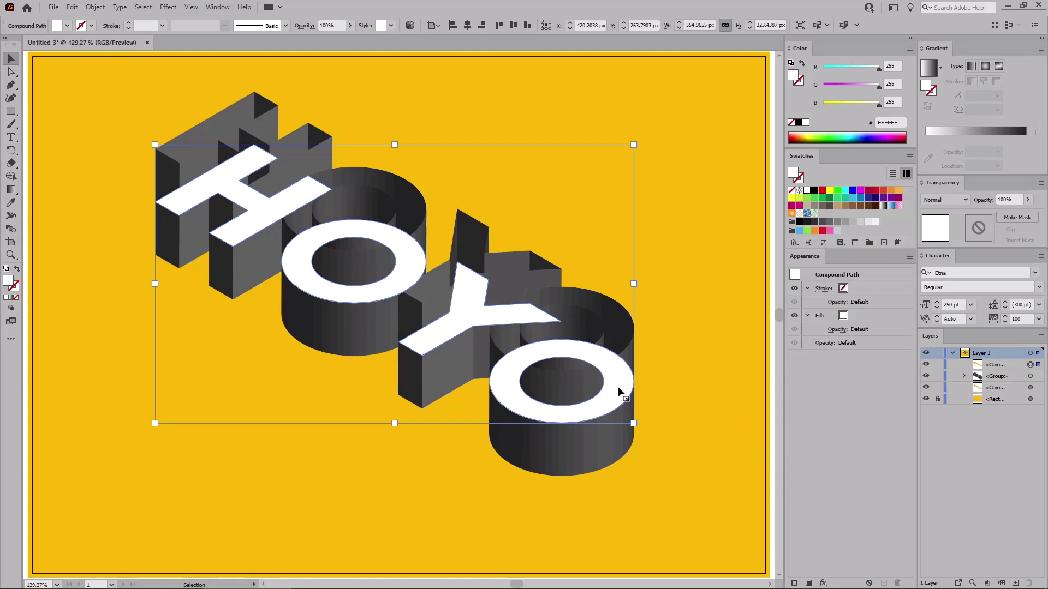
- Top-align the white HOYO path with the gray 3D letter group and turn them into an opacity mask
{"action": "left_click", "coordinate": [1029, 376], "text": "shift"}
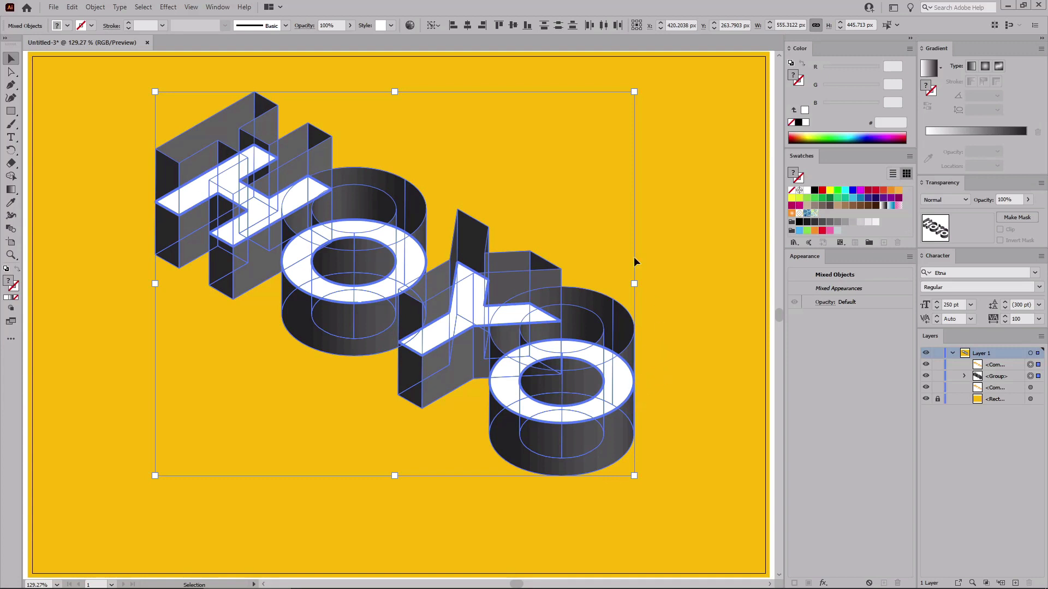
{"action": "left_click", "coordinate": [499, 26]}
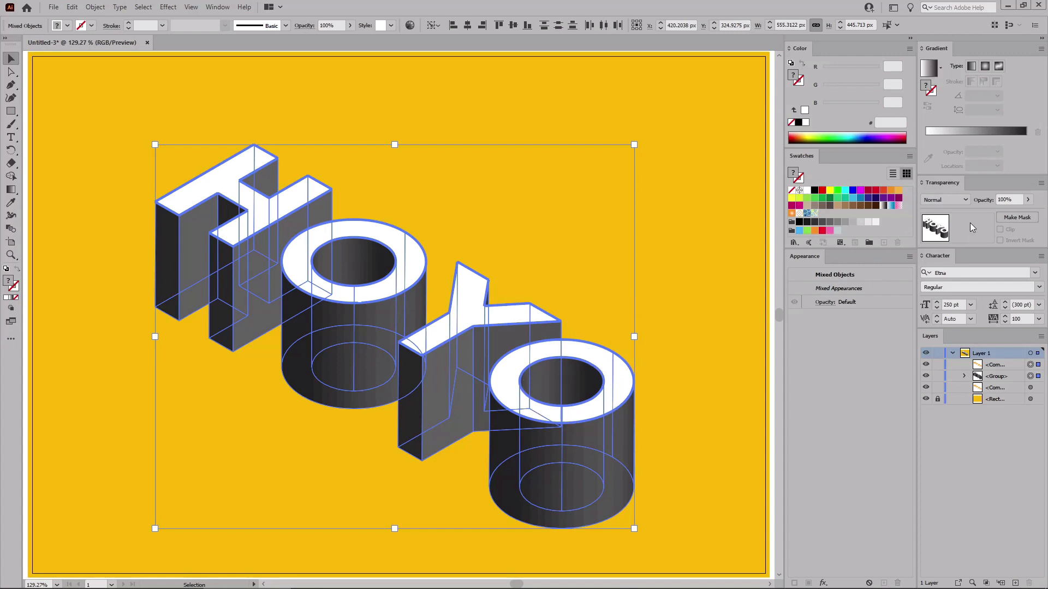
{"action": "left_click", "coordinate": [1016, 217]}
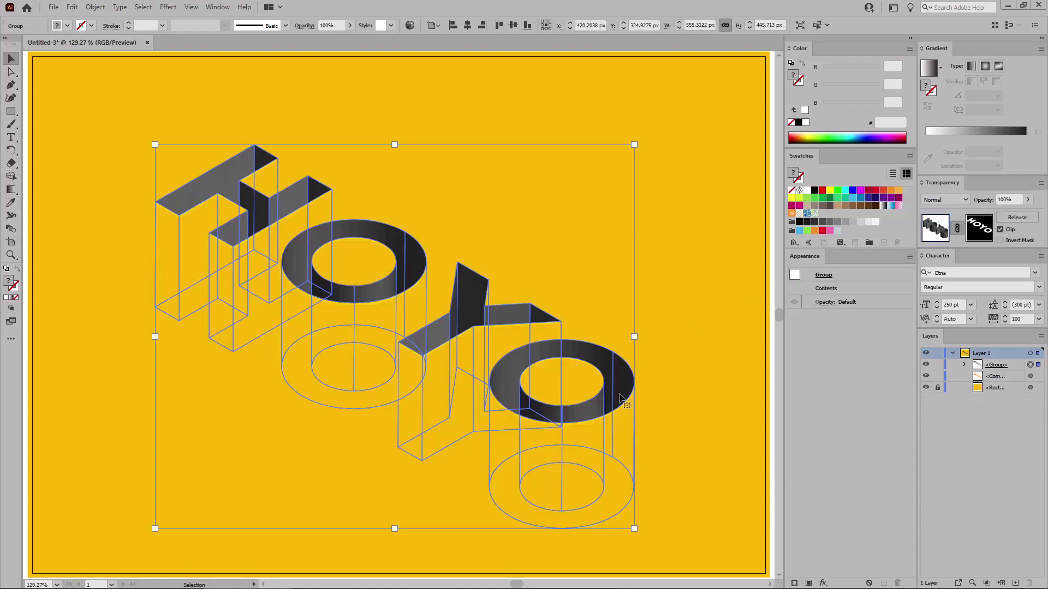
- Set the masked HOYO group's blending mode to Exclusion and deselect it
{"action": "left_click", "coordinate": [945, 199]}
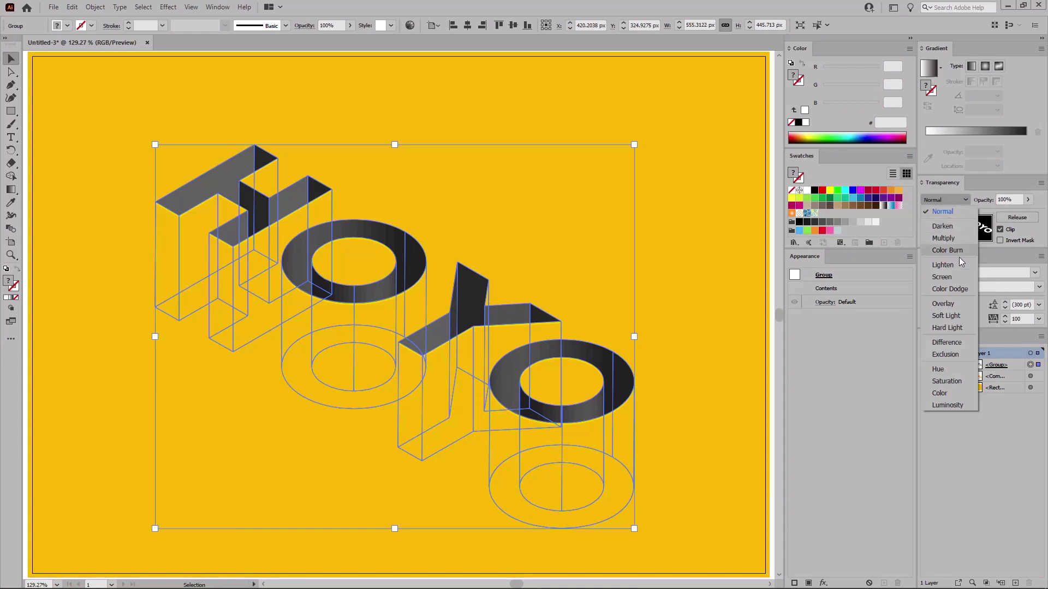
{"action": "left_click", "coordinate": [941, 359]}
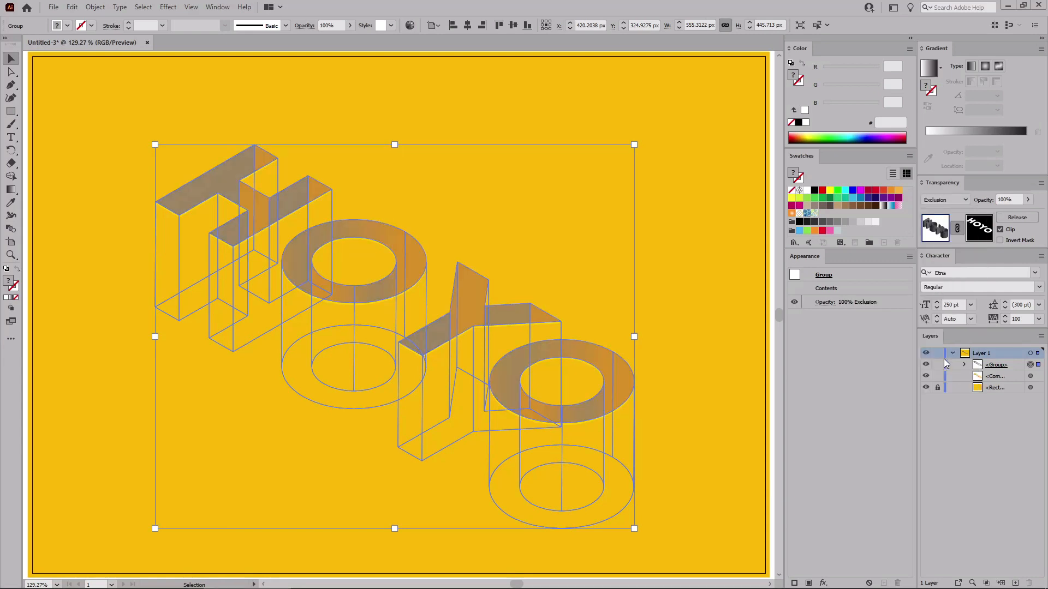
{"action": "left_click", "coordinate": [734, 354]}
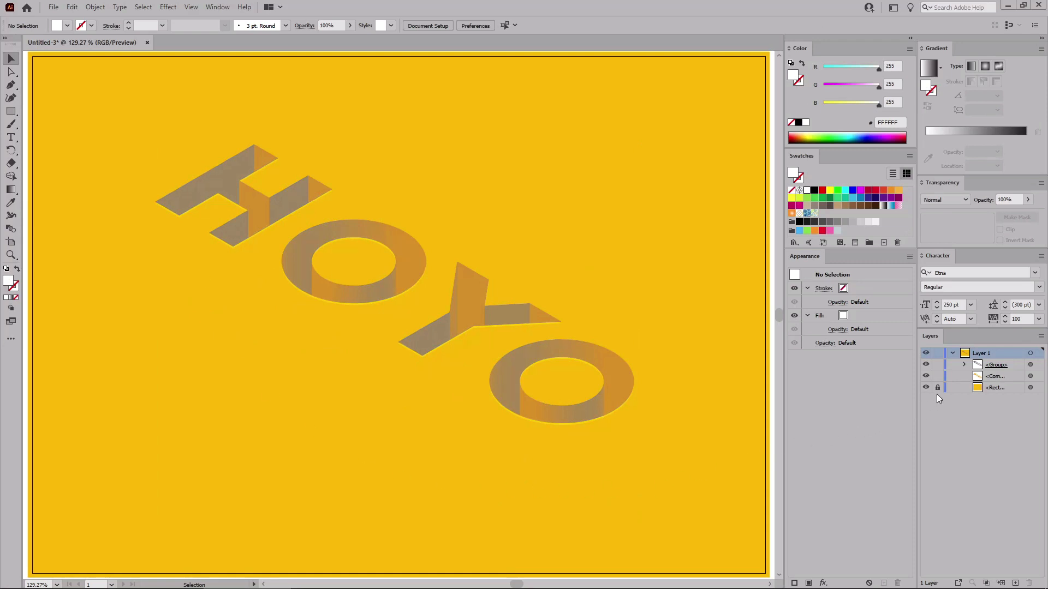
- Unlock the yellow background rectangle, place a copy in front of all artwork, and fill the copy with a 45° linear gradient
{"action": "left_click", "coordinate": [1029, 390]}
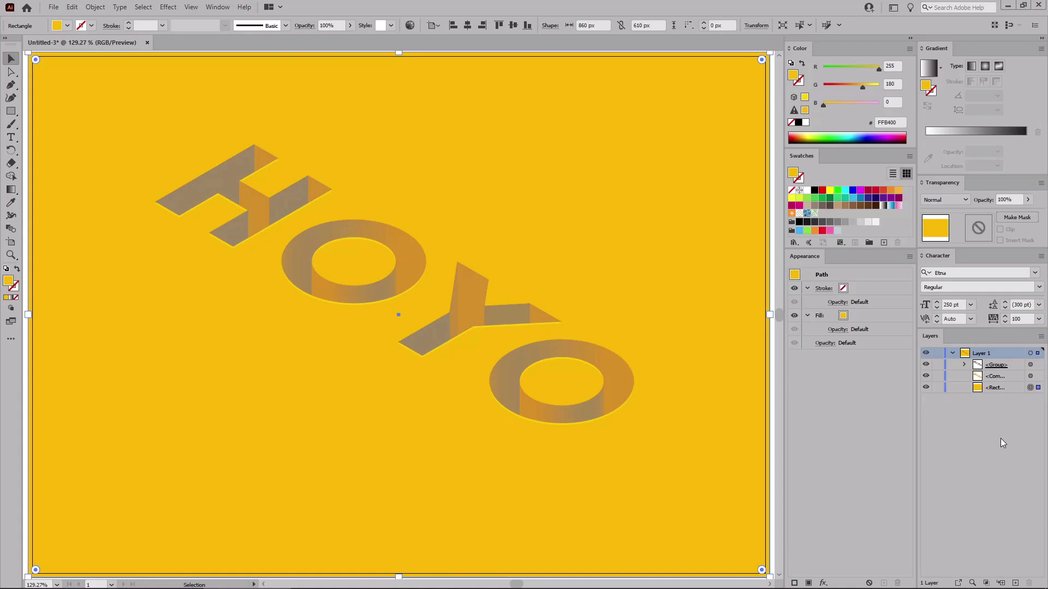
{"action": "key", "text": "ctrl+c"}
{"action": "key", "text": "ctrl+f"}
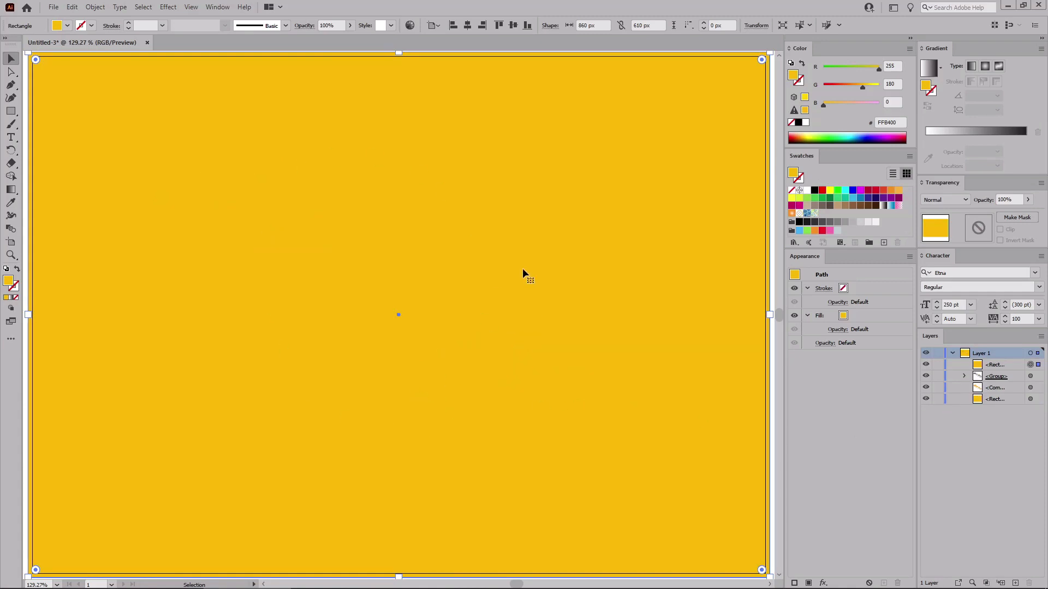
{"action": "left_click", "coordinate": [929, 69]}
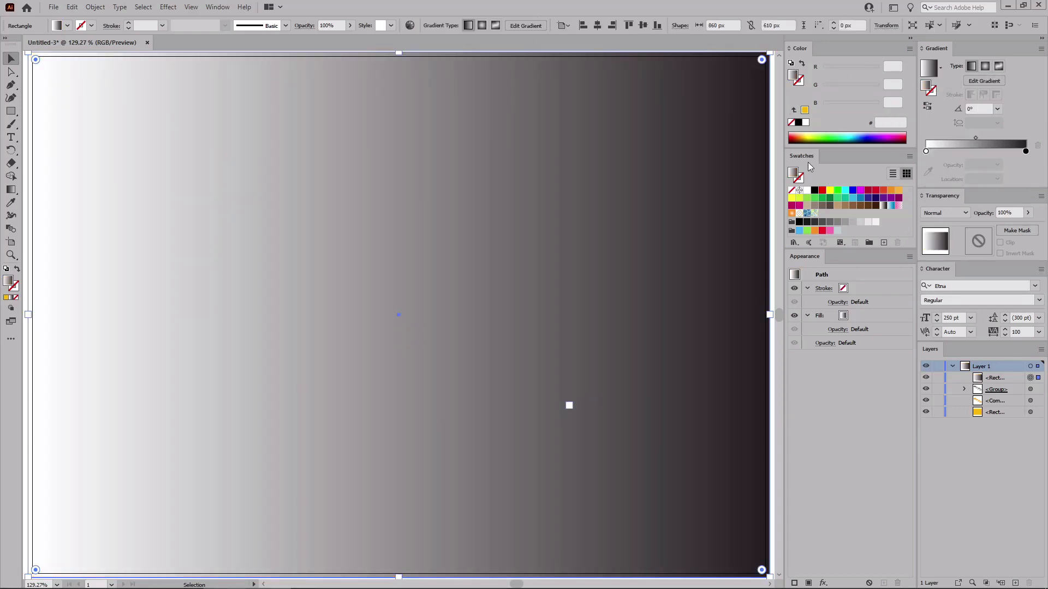
{"action": "left_click", "coordinate": [963, 109]}
{"action": "type", "text": "45"}
{"action": "key", "text": "Return"}
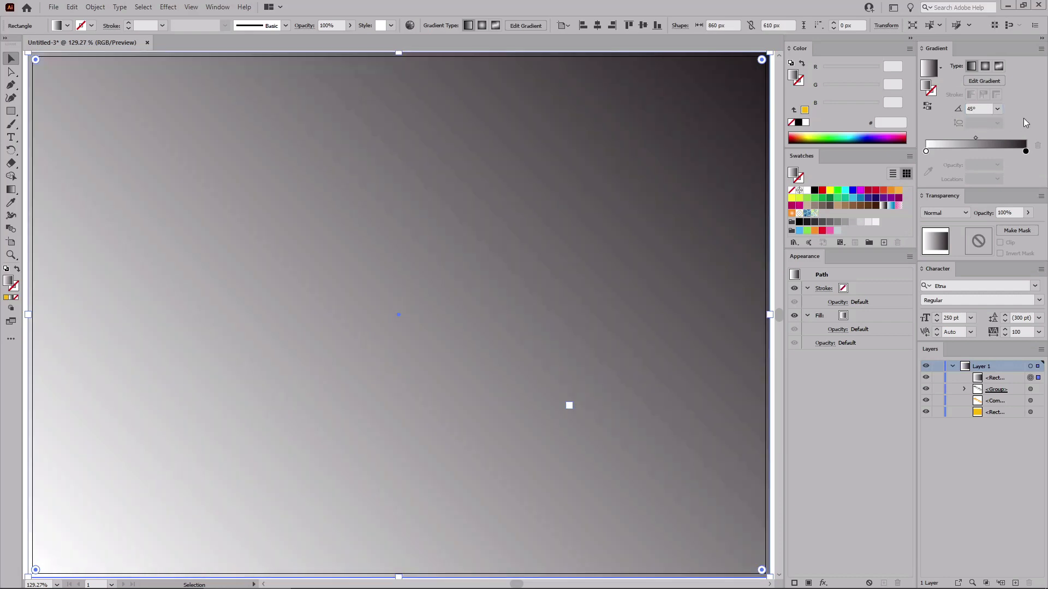
- Switch the gradient's white stop to RGB and make it black (000000), and set the end stop's opacity to 0%
{"action": "left_click", "coordinate": [925, 156]}
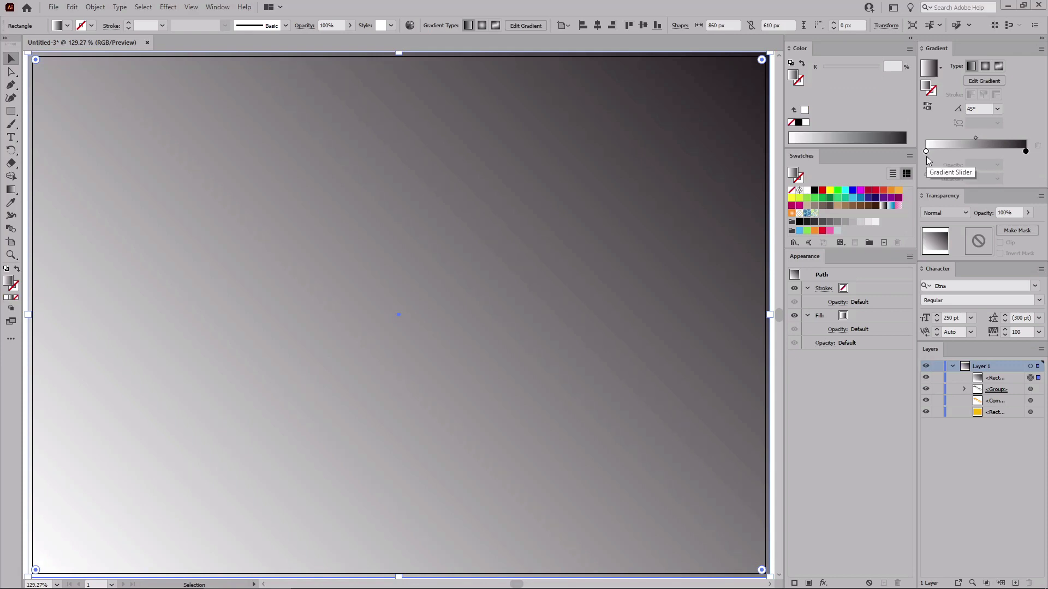
{"action": "double_click", "coordinate": [926, 152]}
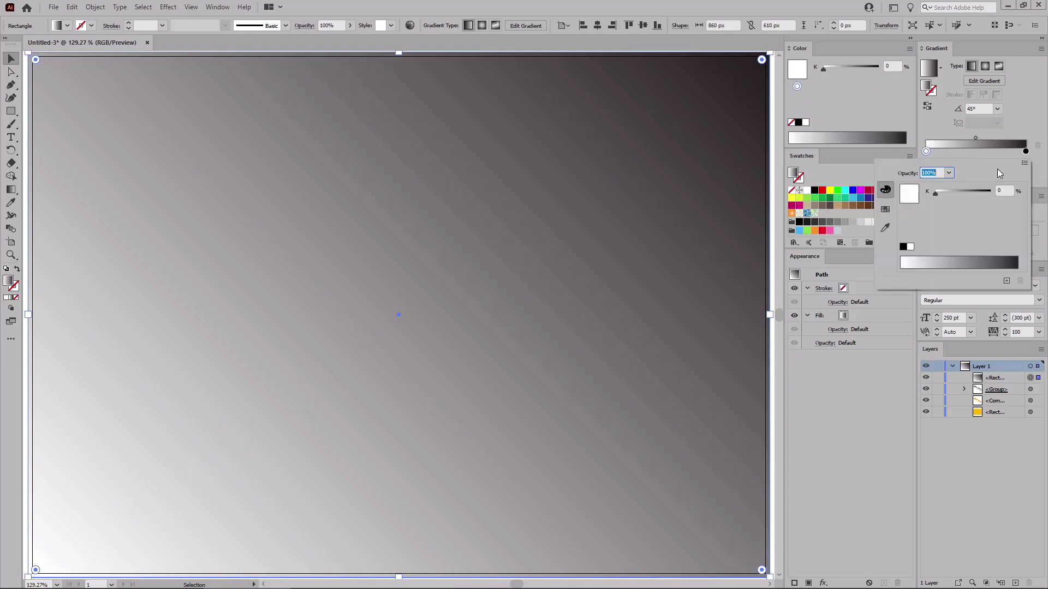
{"action": "left_click", "coordinate": [1024, 164]}
{"action": "left_click", "coordinate": [979, 179]}
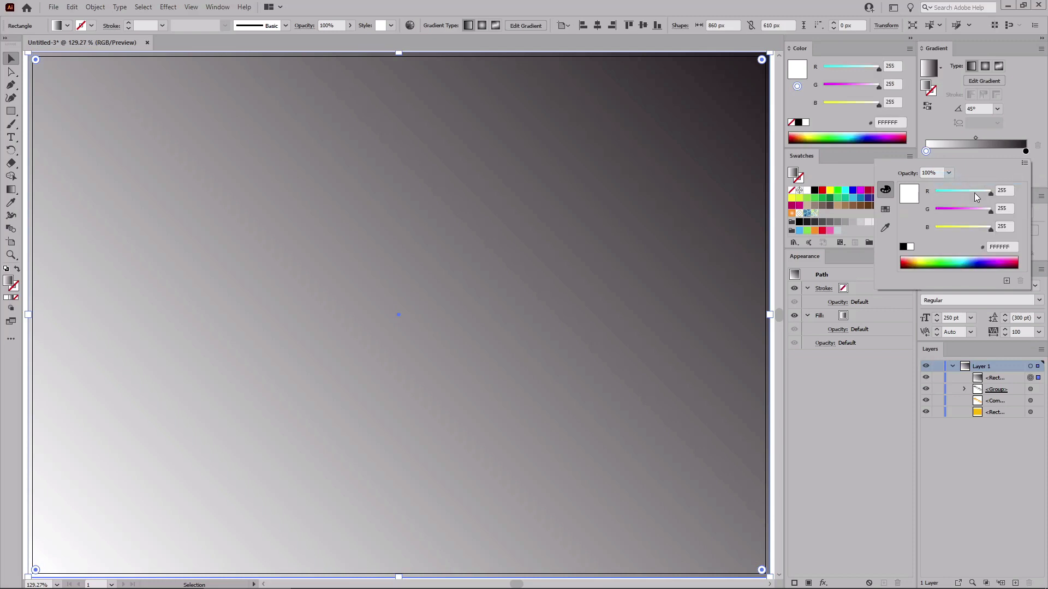
{"action": "left_click_drag", "start_coordinate": [975, 194], "coordinate": [934, 229]}
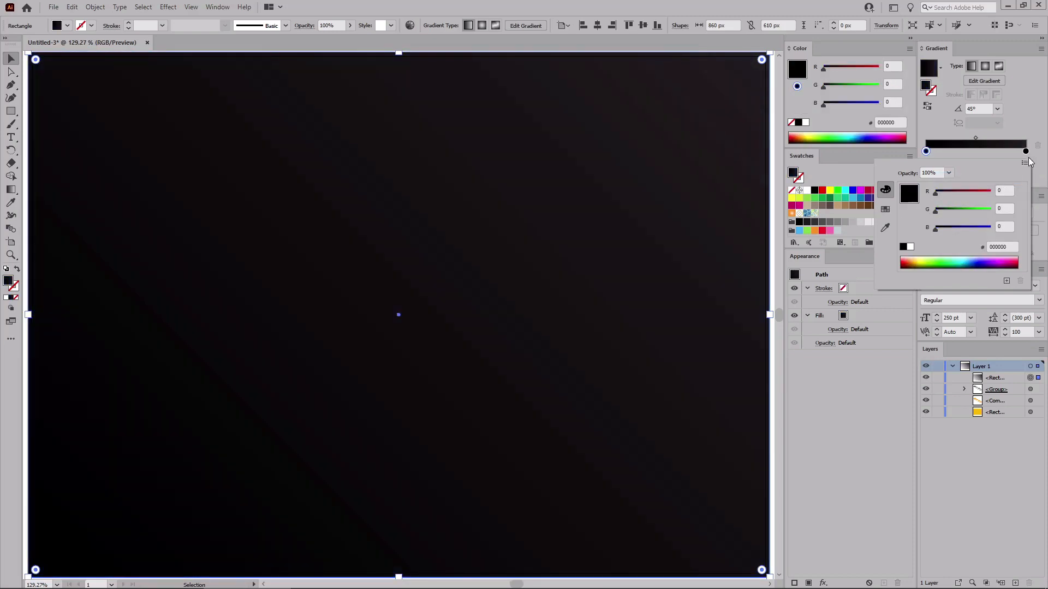
{"action": "left_click", "coordinate": [1026, 153]}
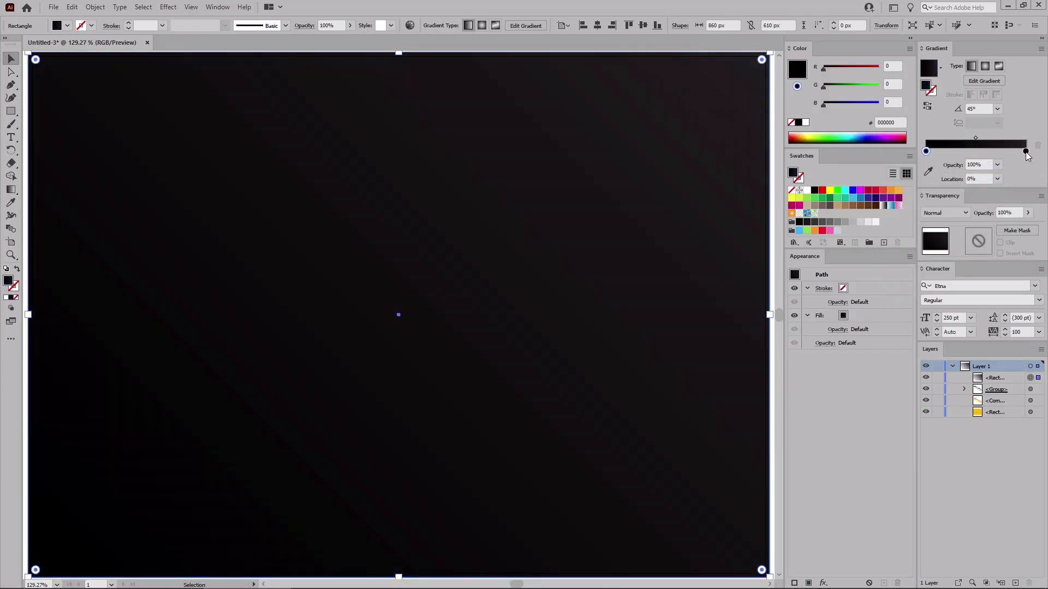
{"action": "left_click", "coordinate": [996, 165]}
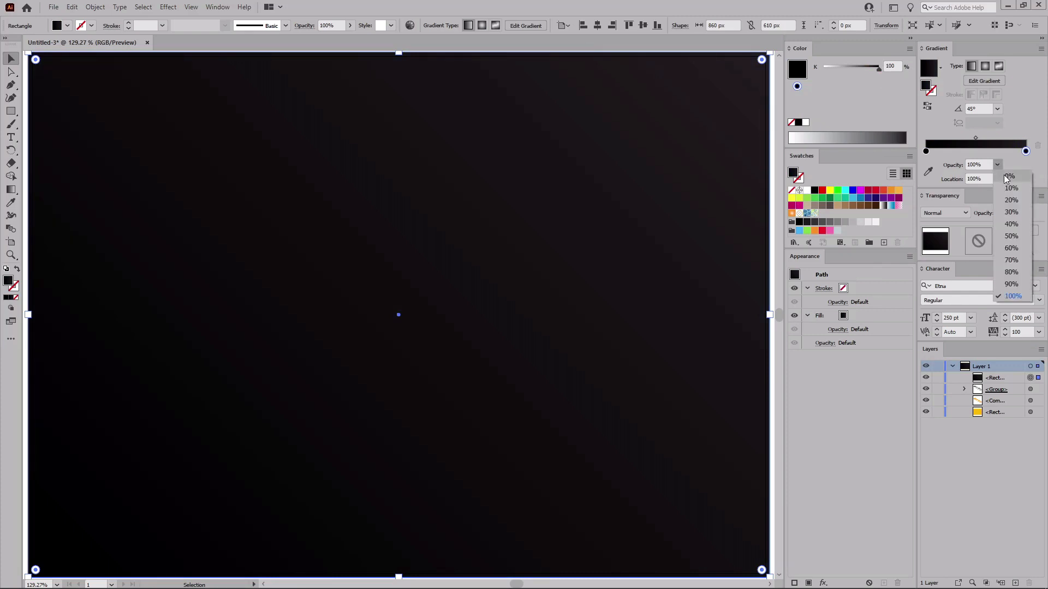
{"action": "left_click", "coordinate": [1005, 175]}
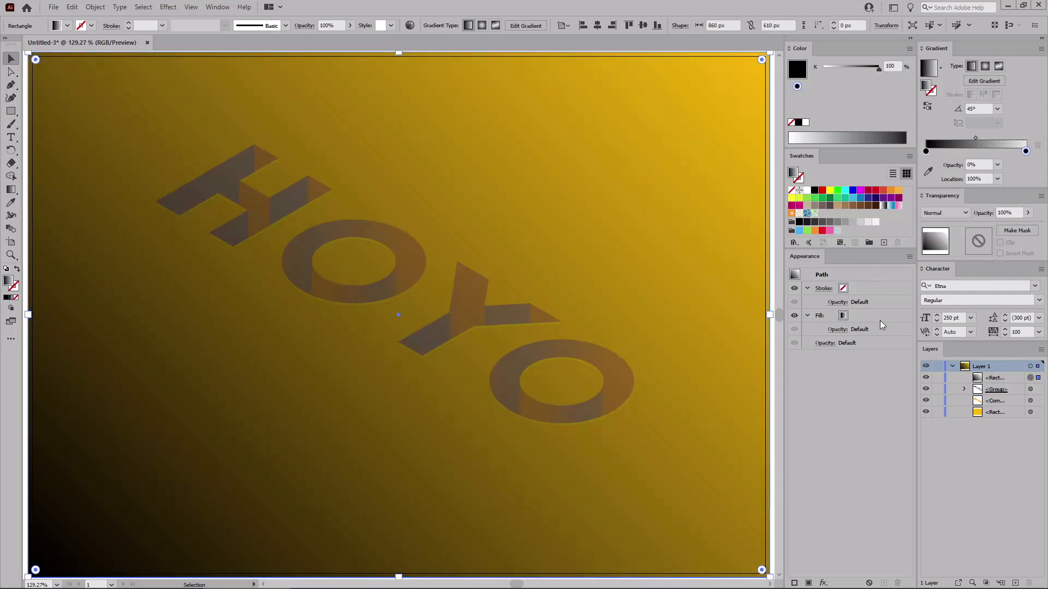
- Change the blending mode of the front rectangle's gradient fill and add a second fill to the rectangle
{"action": "left_click", "coordinate": [843, 330]}
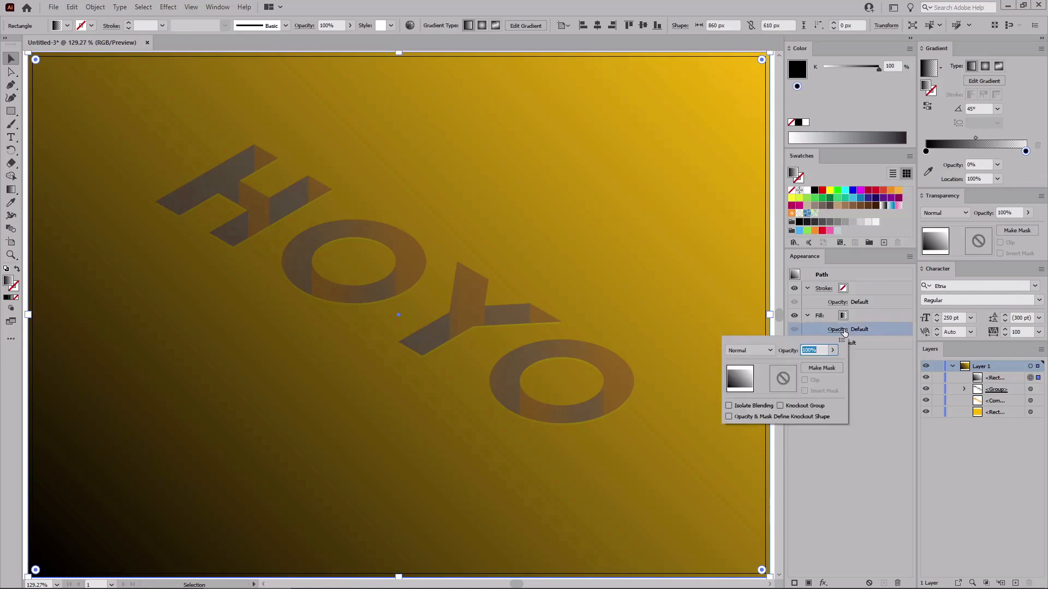
{"action": "left_click", "coordinate": [769, 350]}
{"action": "left_click", "coordinate": [751, 453]}
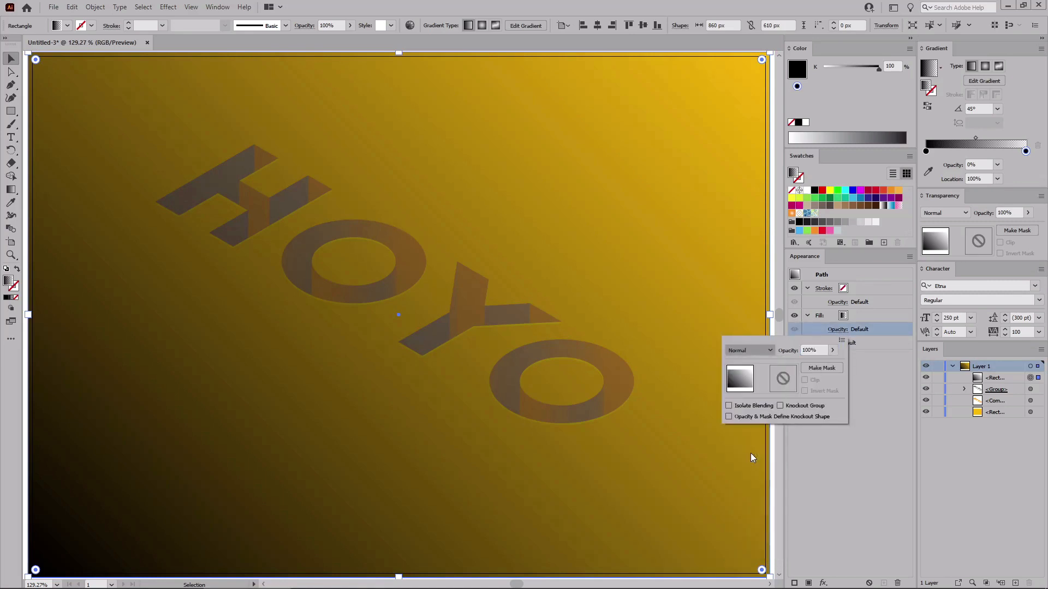
{"action": "left_click", "coordinate": [809, 582]}
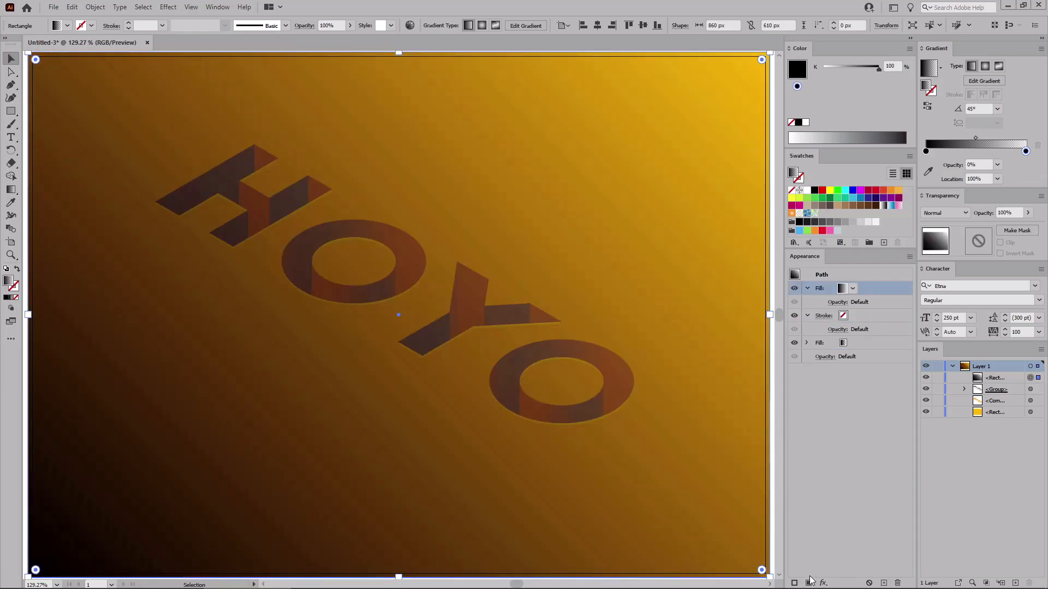
- Place the rectangle's added fill below the stroke in black and apply Film Grain with grain 20, highlight area 0 and intensity 10
{"action": "mouse_move", "coordinate": [887, 292]}
{"action": "left_mouse_down"}
{"action": "mouse_move", "coordinate": [880, 330]}
{"action": "mouse_move", "coordinate": [879, 316]}
{"action": "left_mouse_up"}
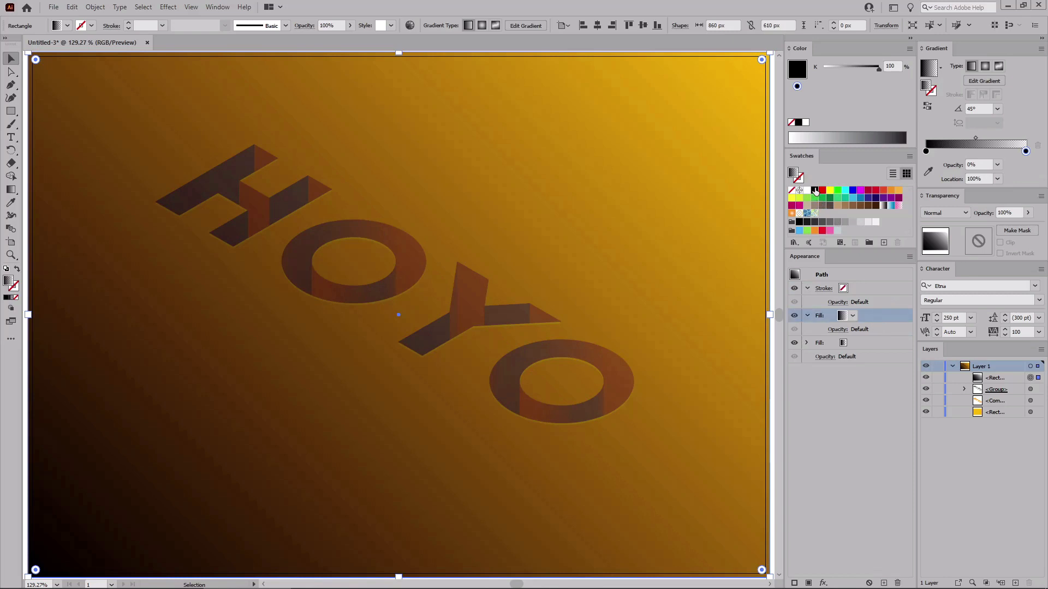
{"action": "left_click", "coordinate": [814, 190]}
{"action": "left_click", "coordinate": [169, 7]}
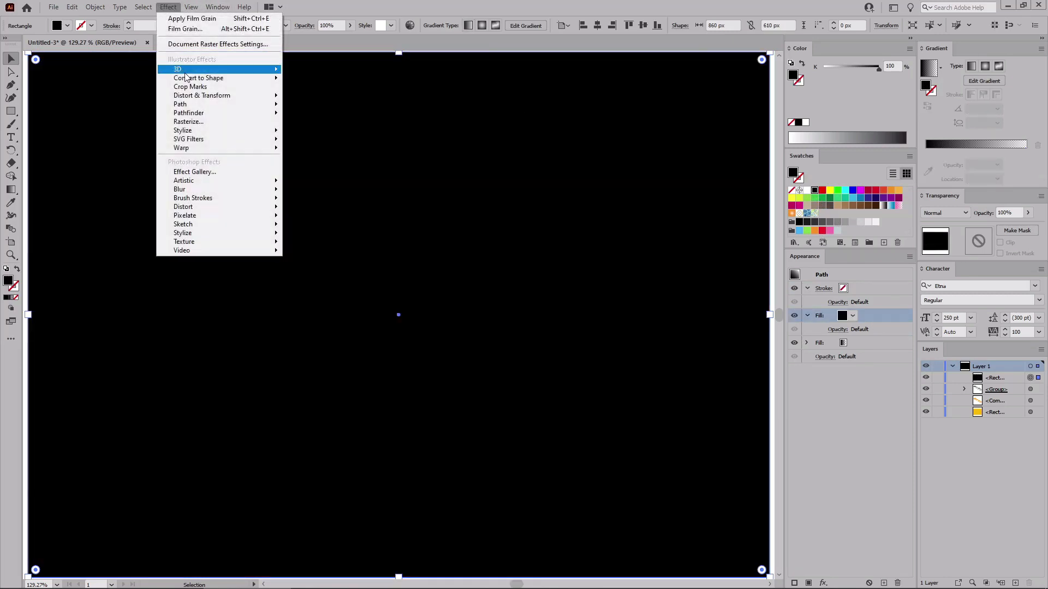
{"action": "mouse_move", "coordinate": [209, 181]}
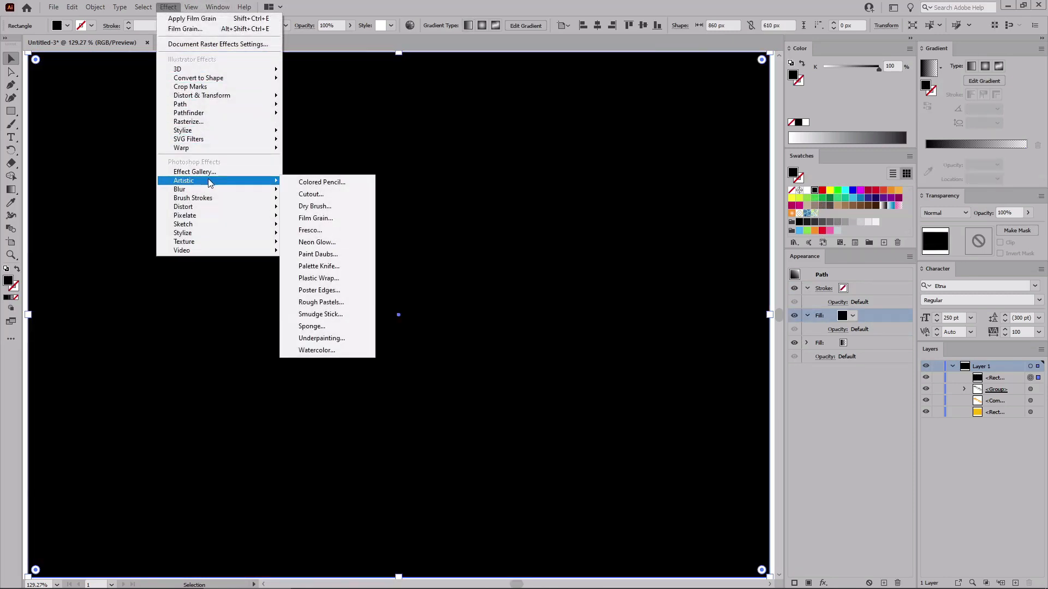
{"action": "left_click", "coordinate": [315, 218]}
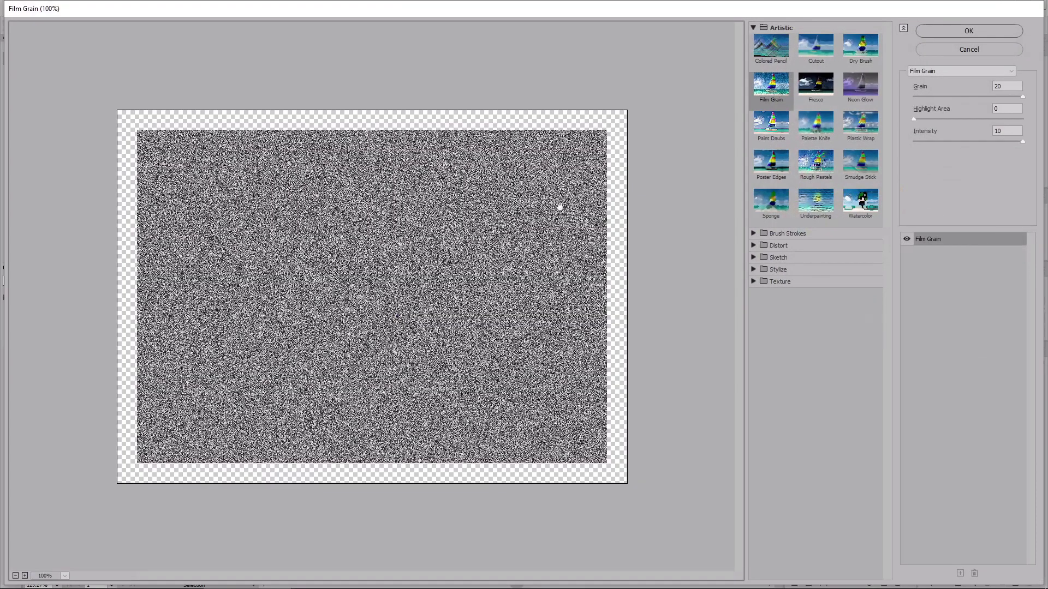
{"action": "left_click", "coordinate": [1004, 108]}
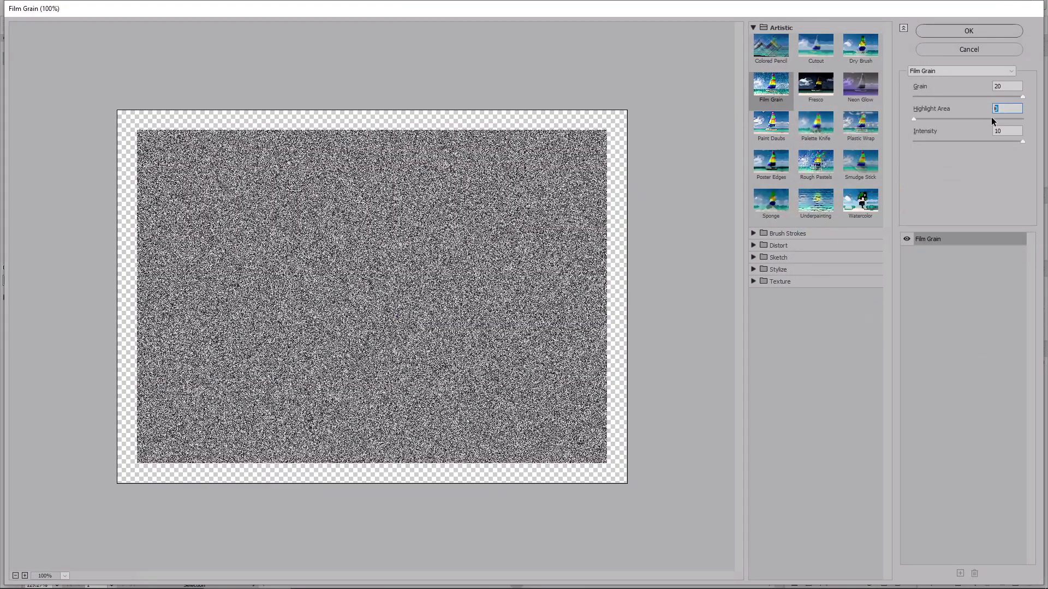
{"action": "left_click", "coordinate": [952, 32]}
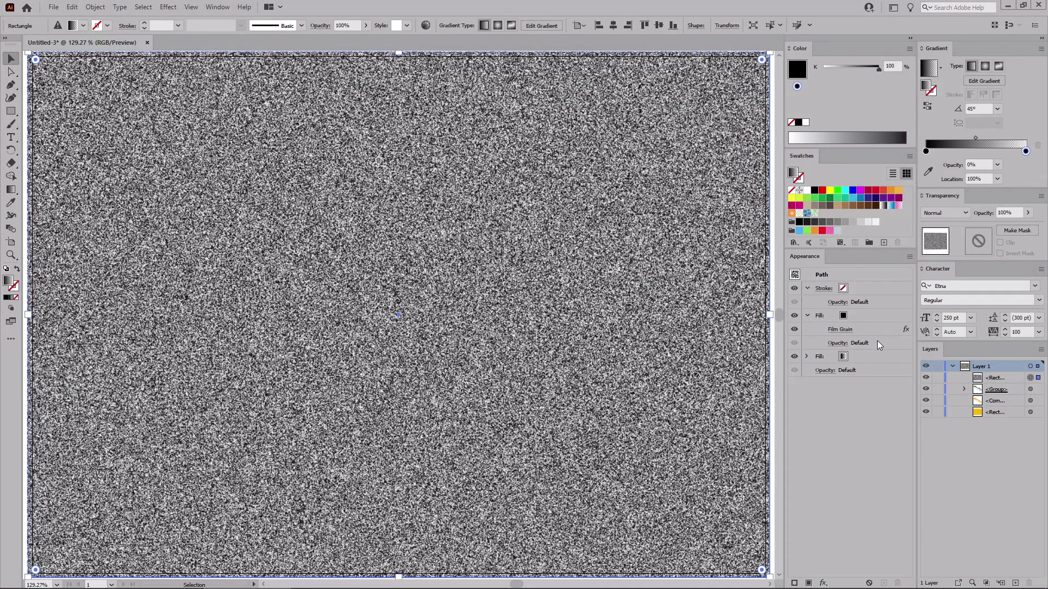
- Set the grainy black fill to 7% opacity with the Overlay blending mode and deselect the rectangle
{"action": "left_click", "coordinate": [840, 344]}
{"action": "type", "text": "7"}
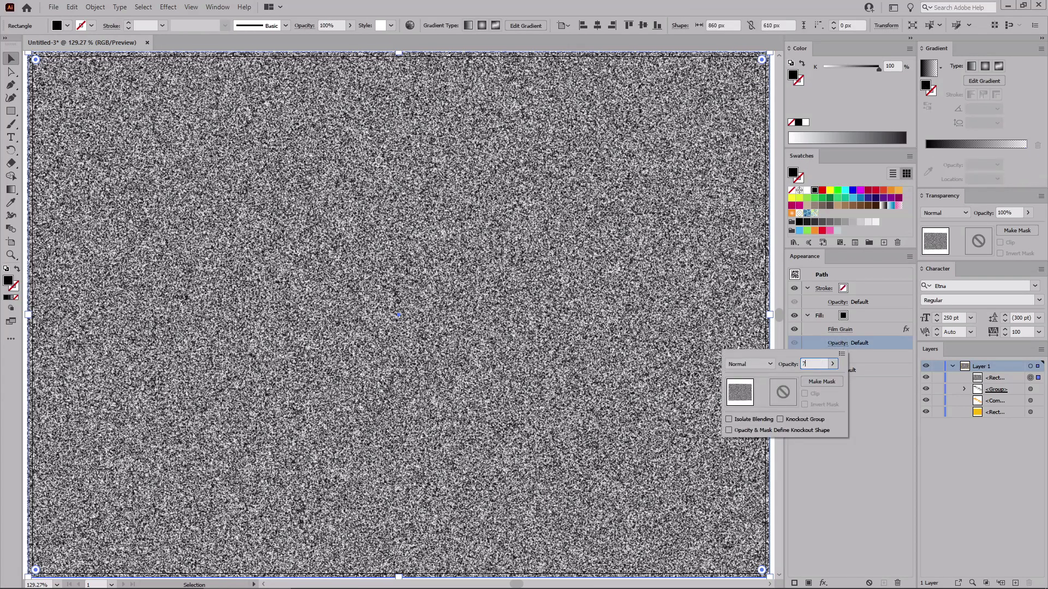
{"action": "left_click", "coordinate": [769, 365]}
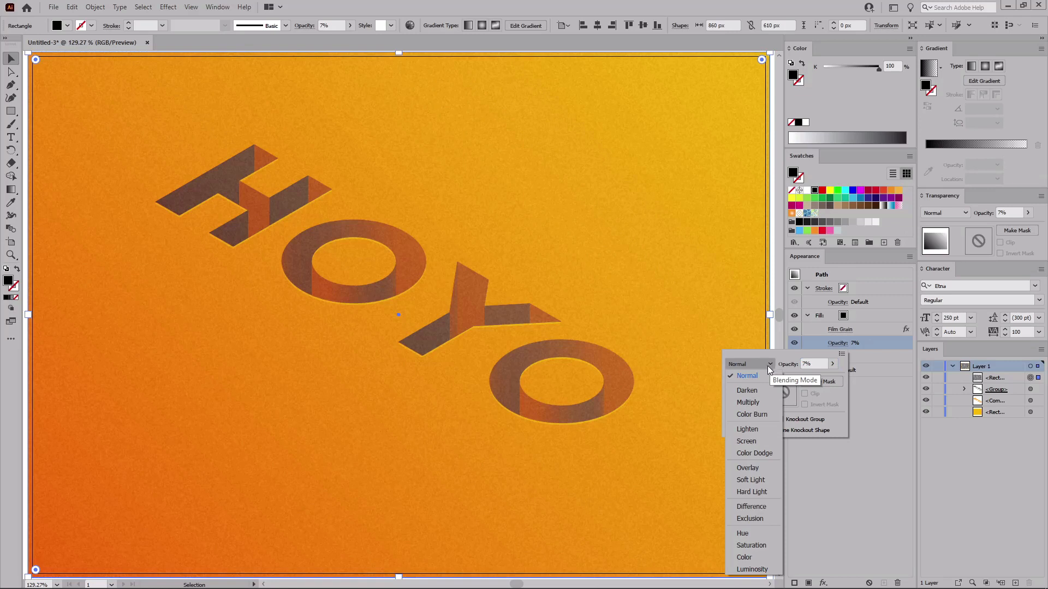
{"action": "left_click", "coordinate": [752, 468]}
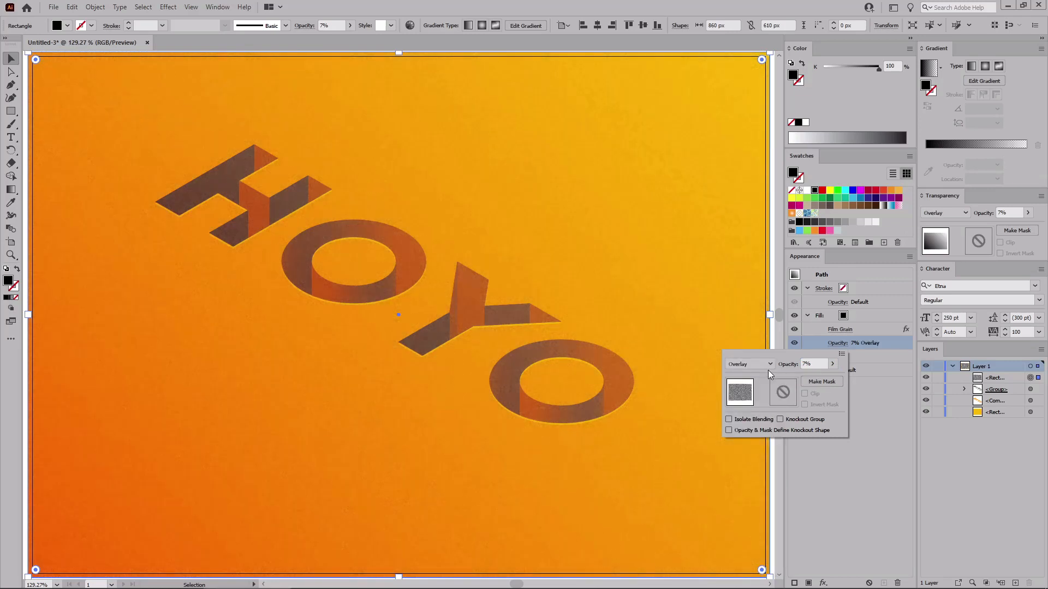
{"action": "left_click", "coordinate": [773, 341]}
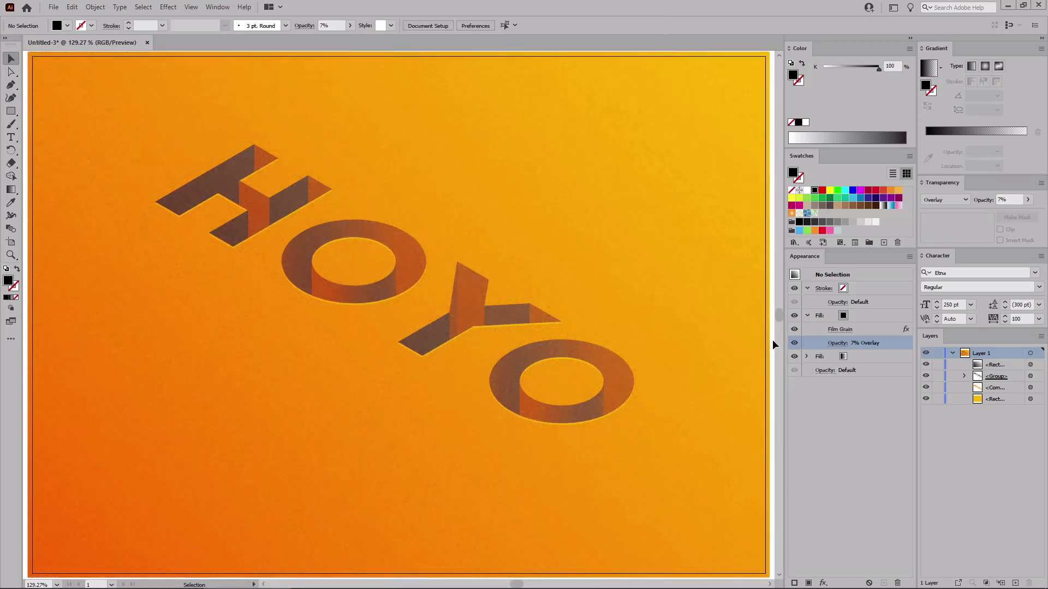